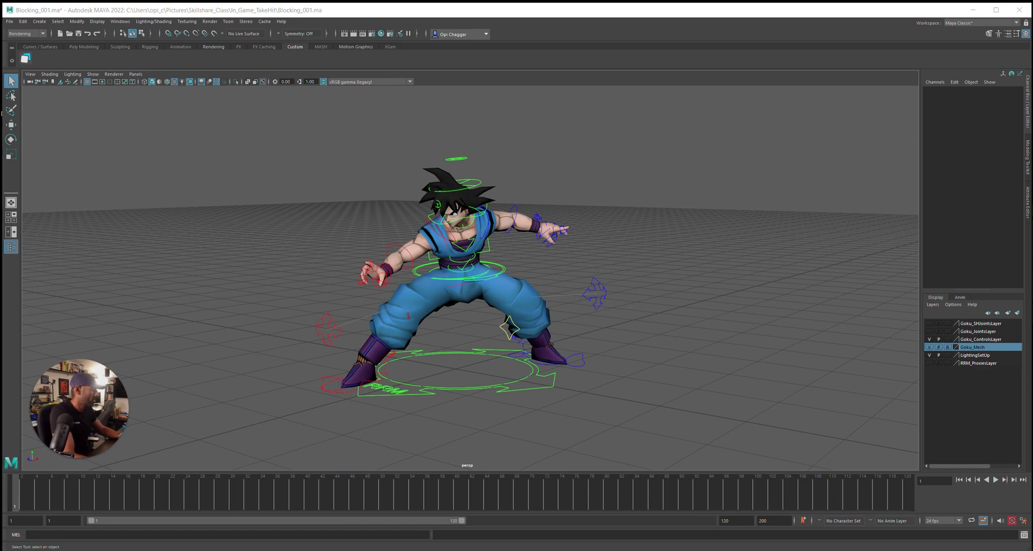
Review frame 914 of the C0452.MP4 reference video and return to the Maya scene
drag(1032, 103, 748, 98)
mouse_move(704, 381)
mouse_down()
mouse_move(695, 381)
mouse_move(703, 381)
mouse_up()
click(464, 267)
key(alt+Tab)
key(Right)
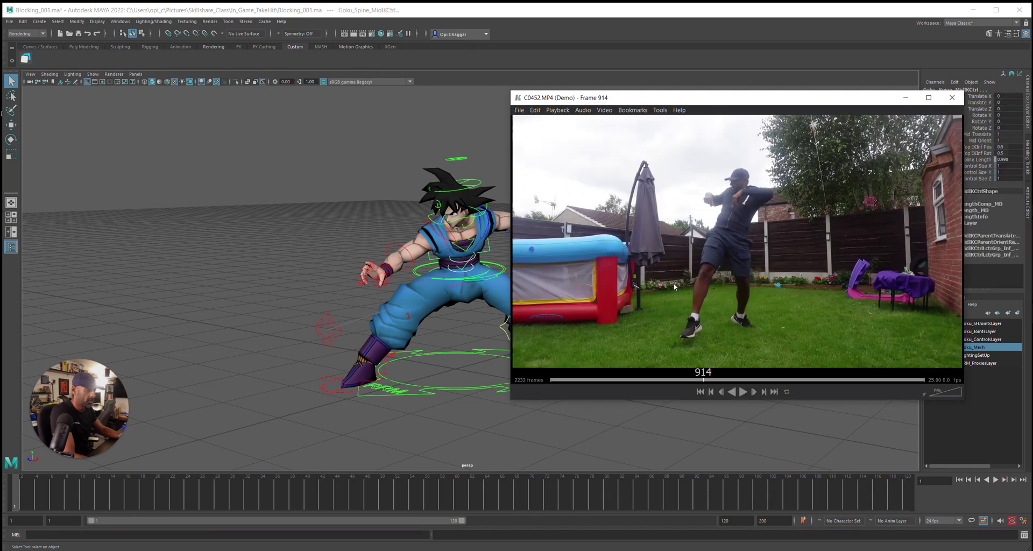
key(alt+Tab)
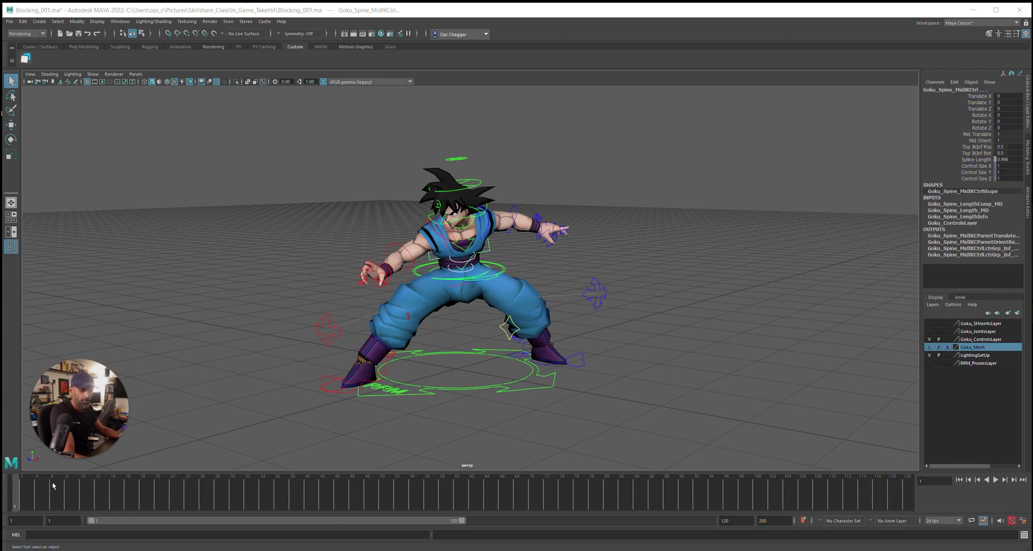
Select all of the character's rig controls and set the animation start frame to 0
drag(270, 113, 726, 459)
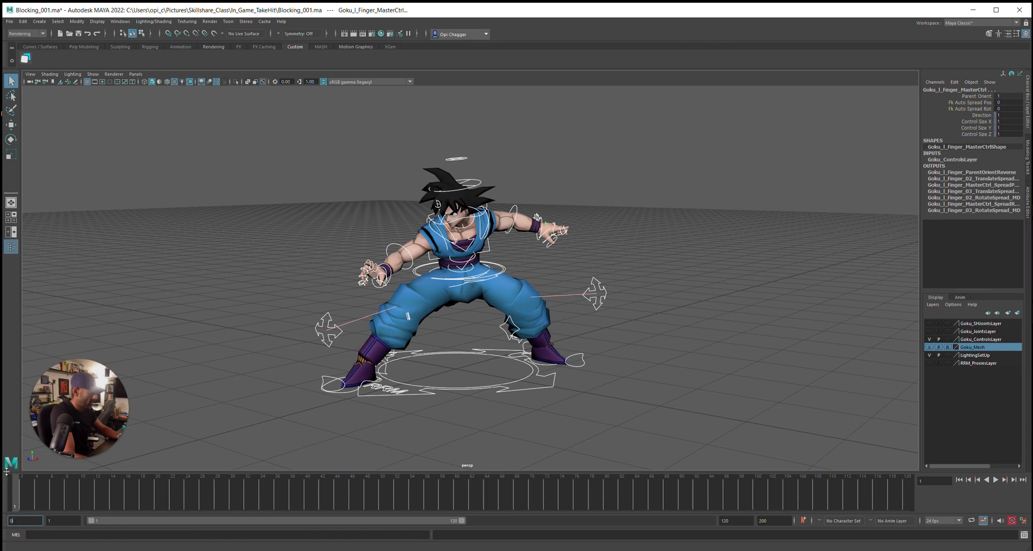
text(0)
key(Return)
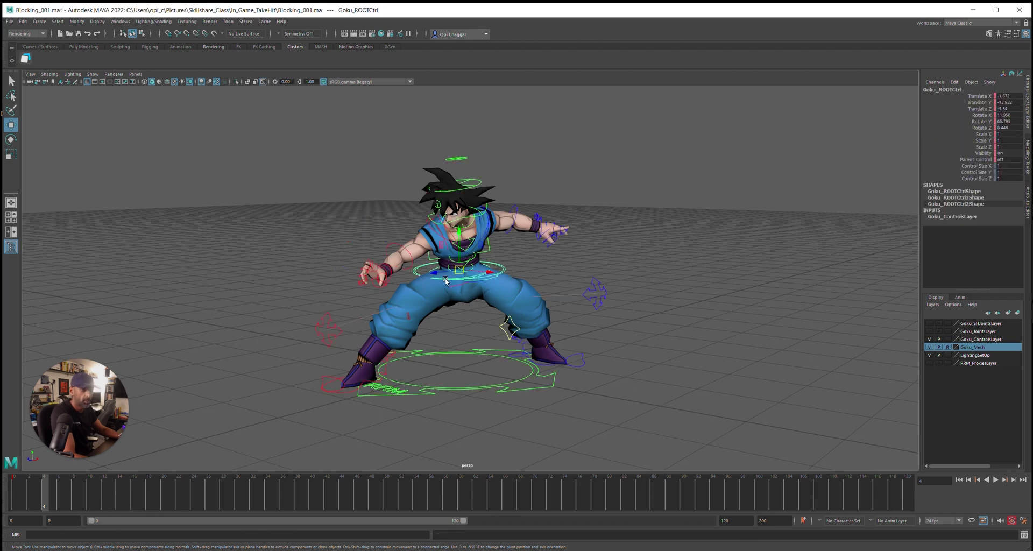
At frame 4, move the root control backward and upward to lift the hips out of the crouch
alt+drag(445, 280, 476, 275)
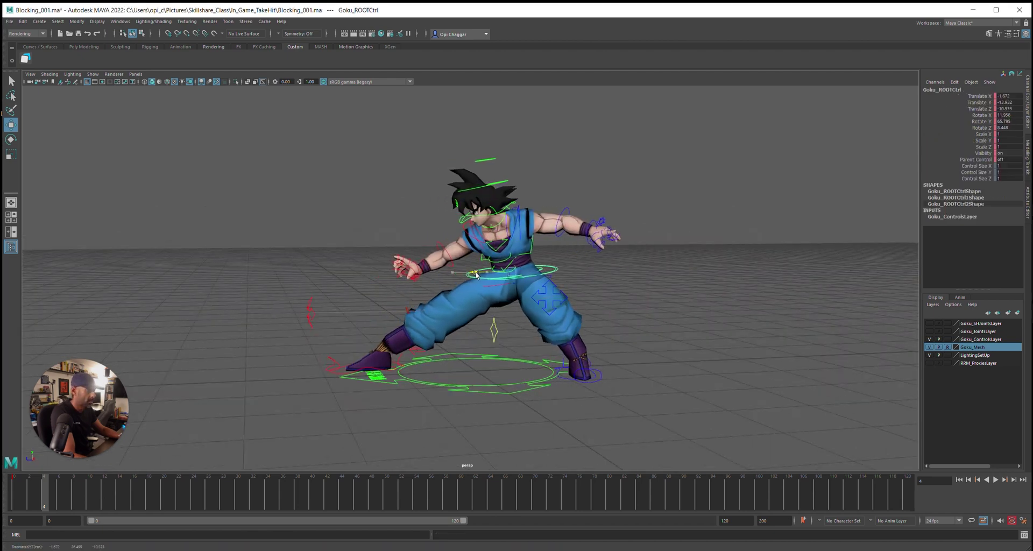
drag(512, 234, 512, 211)
drag(482, 249, 515, 216)
Rotate the upper spine IK control forward to bend the chest, bringing Rotate X to about 9
key(e)
click(579, 237)
click(511, 237)
click(520, 222)
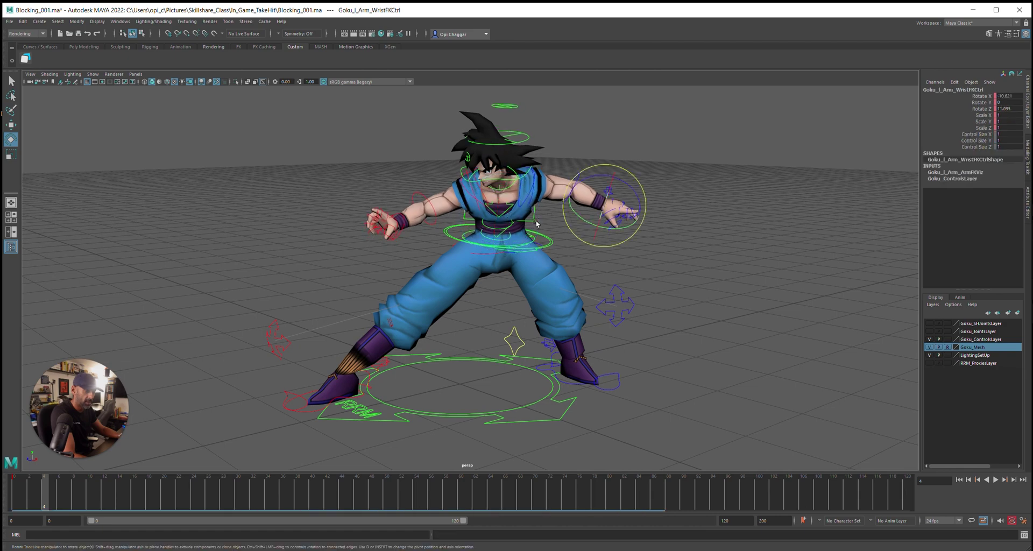
click(490, 229)
drag(491, 229, 494, 238)
click(575, 240)
click(514, 208)
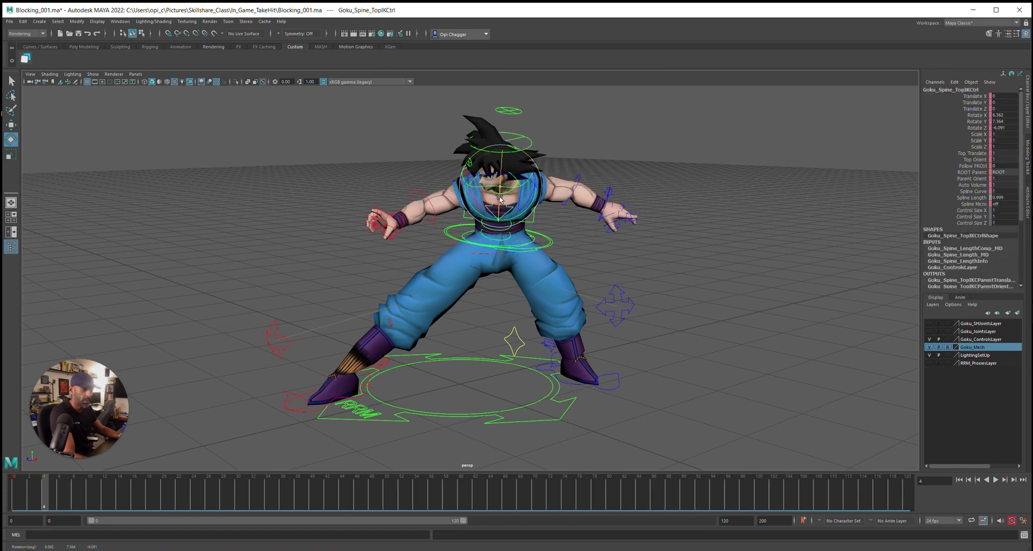
drag(501, 193, 501, 200)
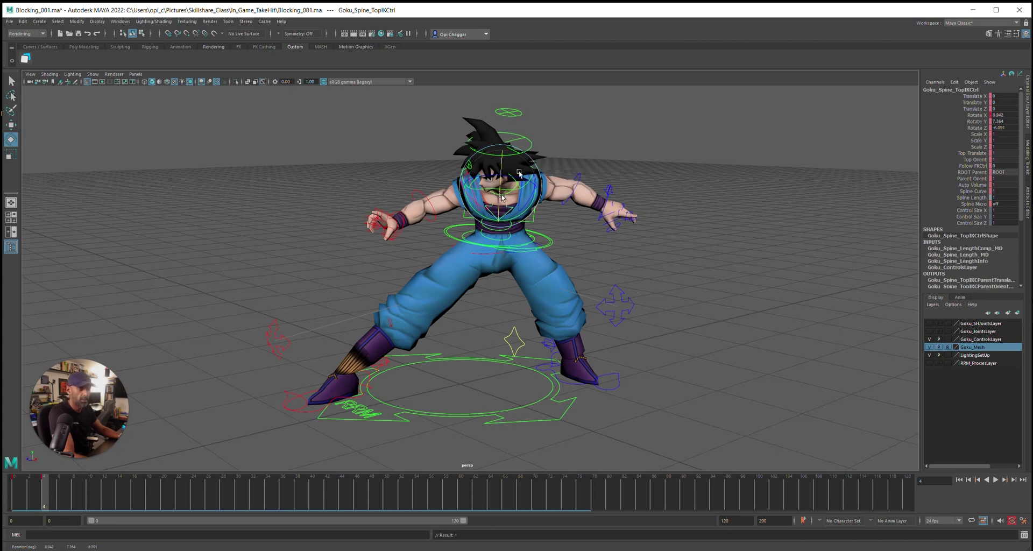
Rotate the head control downward so the chin tucks toward the chest
click(536, 162)
click(517, 183)
drag(477, 172, 478, 188)
Select the left and right clavicle controls together and rotate them to adjust the shoulders
click(539, 199)
click(484, 223)
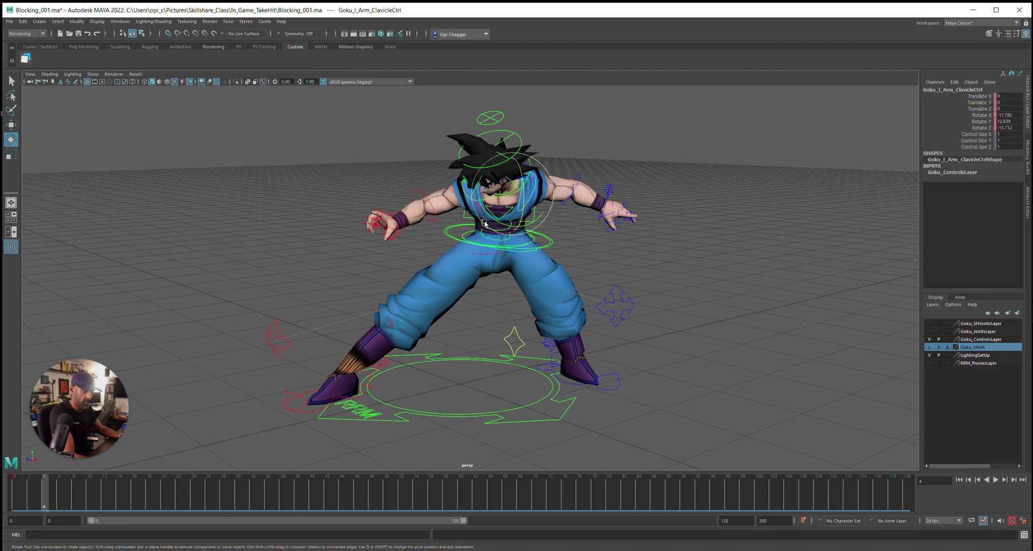
key(q)
alt+drag(484, 222, 477, 214)
shift+click(473, 213)
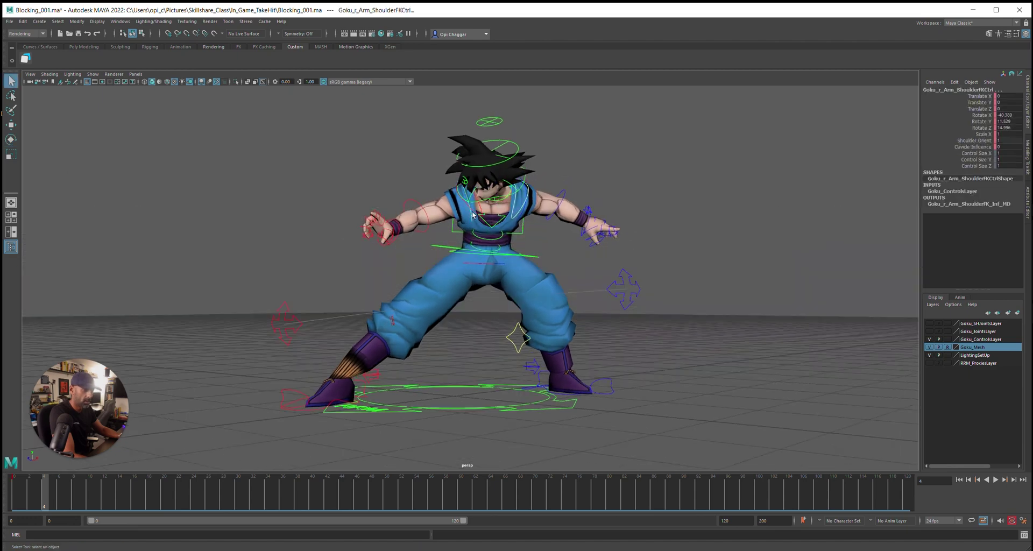
key(ctrl+z)
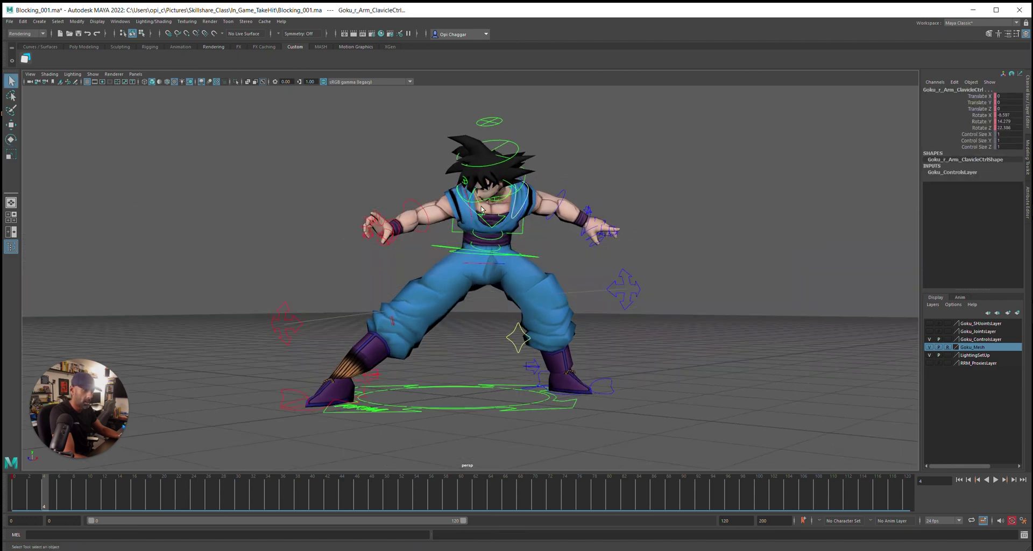
key(e)
drag(465, 187, 519, 179)
Move the left clavicle control slightly upward and raise the right shoulder FK control
click(649, 166)
click(528, 190)
key(w)
key(e)
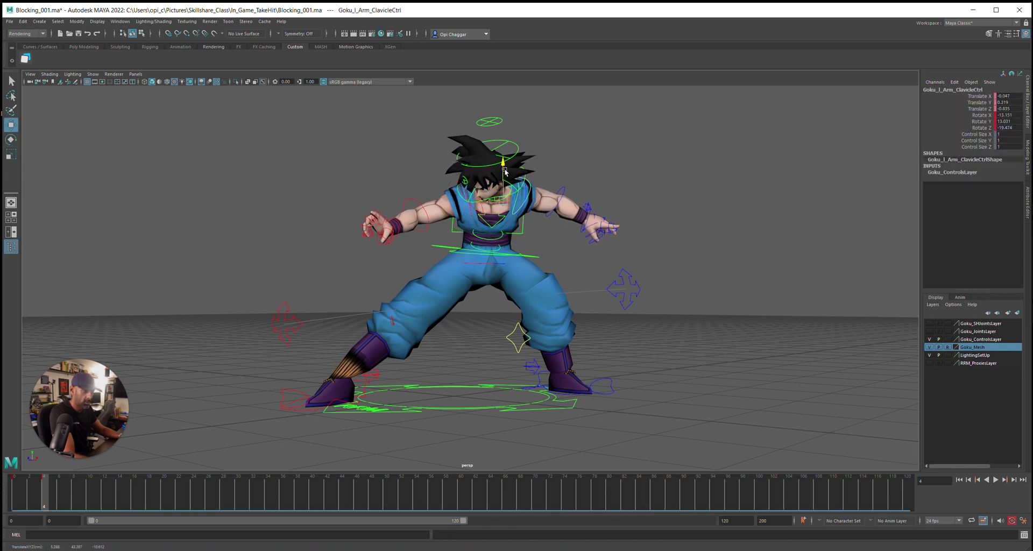
click(477, 211)
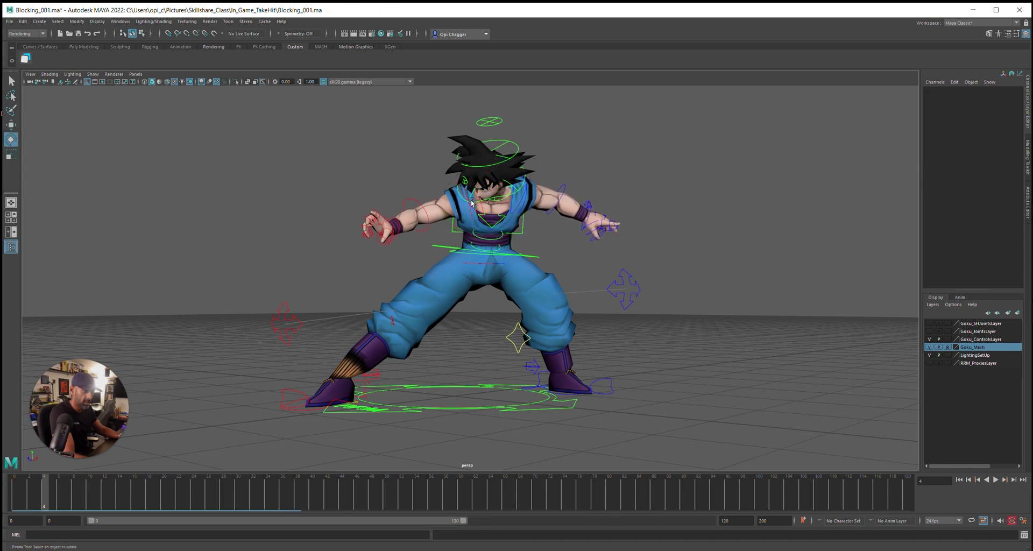
click(472, 191)
key(w)
drag(466, 189, 443, 171)
Bend the right elbow inward, rotate the right wrist so the hand hangs down, and key it
key(e)
click(425, 212)
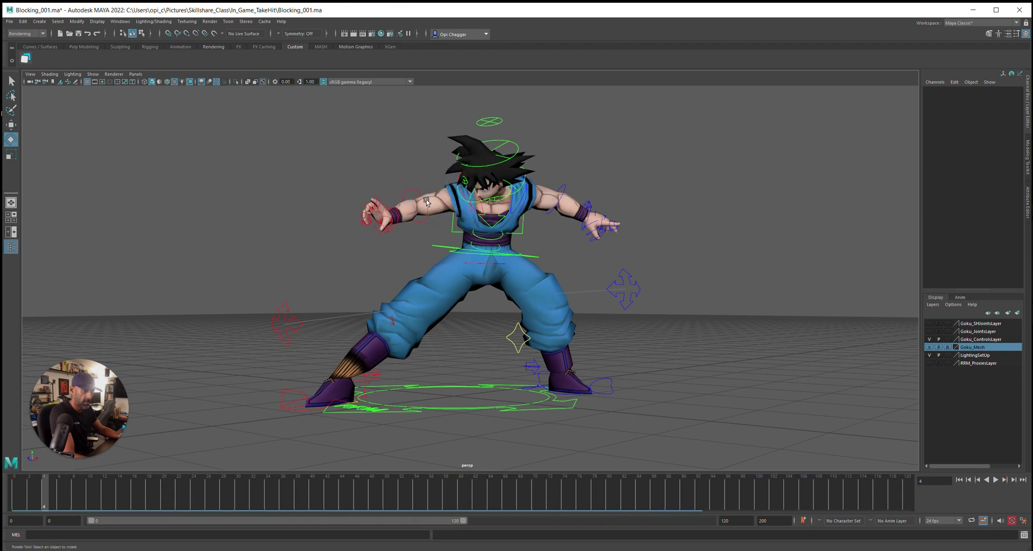
drag(424, 212, 424, 221)
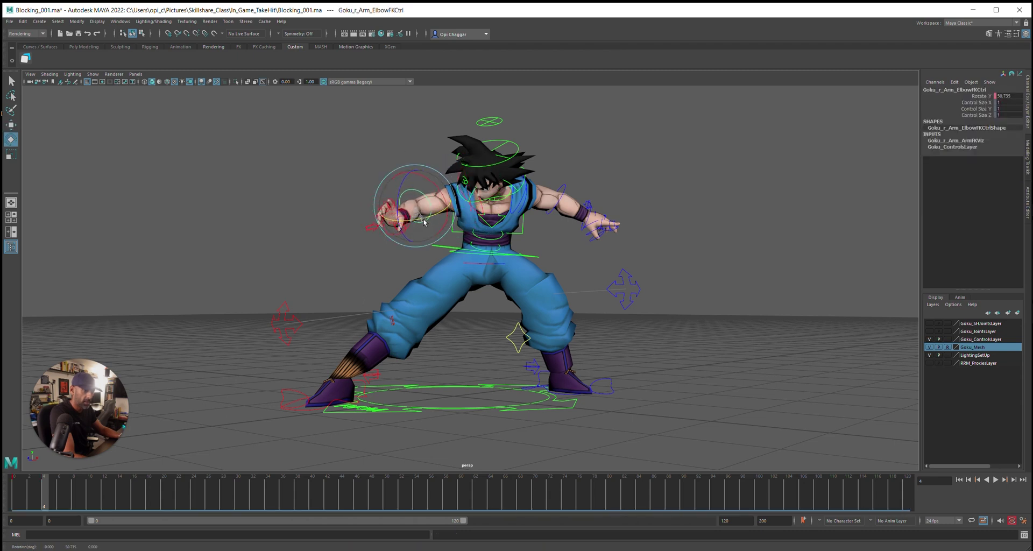
click(368, 158)
click(392, 239)
mouse_move(391, 239)
mouse_down()
mouse_move(413, 255)
mouse_move(387, 243)
mouse_up()
key(s)
key(s)
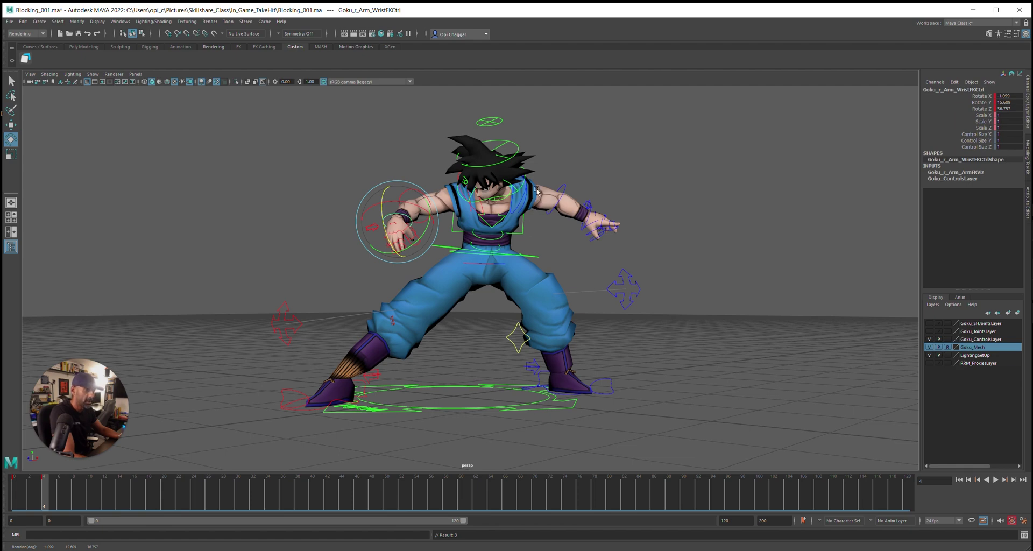
Rotate the left shoulder and elbow FK controls to lower the left arm and bend its forearm down
click(523, 207)
drag(523, 206, 563, 209)
mouse_move(500, 225)
mouse_down()
mouse_move(517, 218)
mouse_move(503, 236)
mouse_up()
click(561, 198)
click(525, 204)
Rotate the left wrist FK control so the left hand droops inward
click(540, 235)
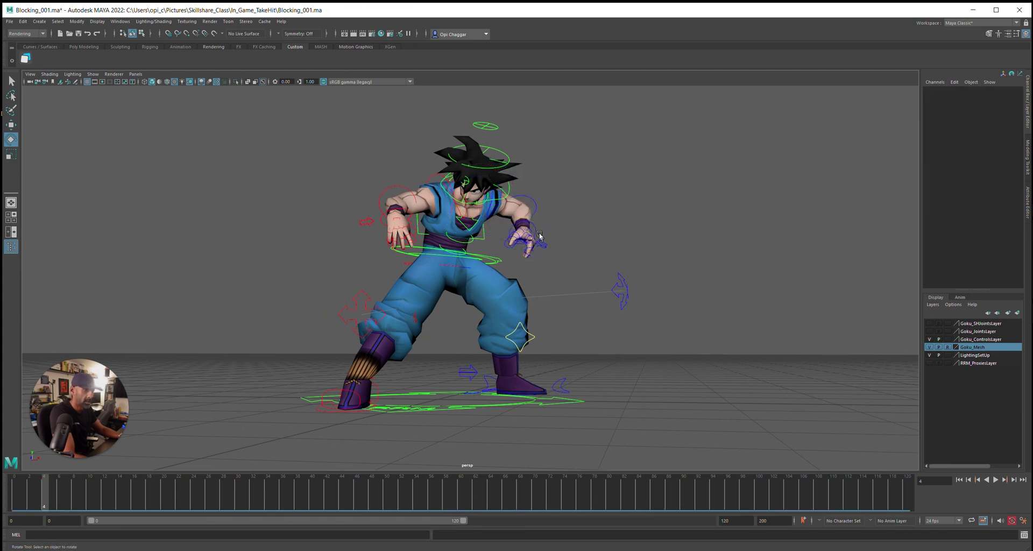
click(537, 233)
drag(530, 245, 523, 220)
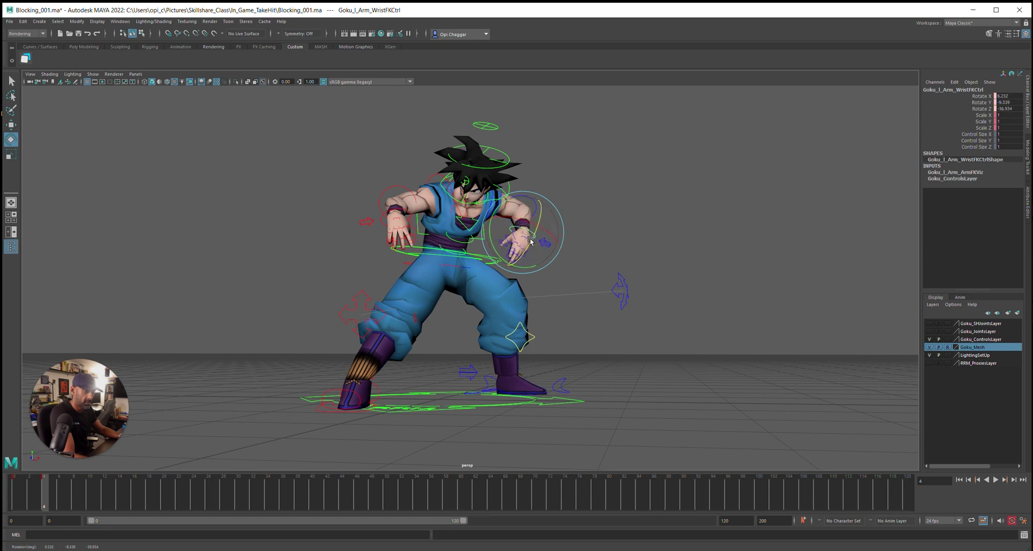
Rotate the right shoulder FK control to swing the right arm out from the body
click(447, 213)
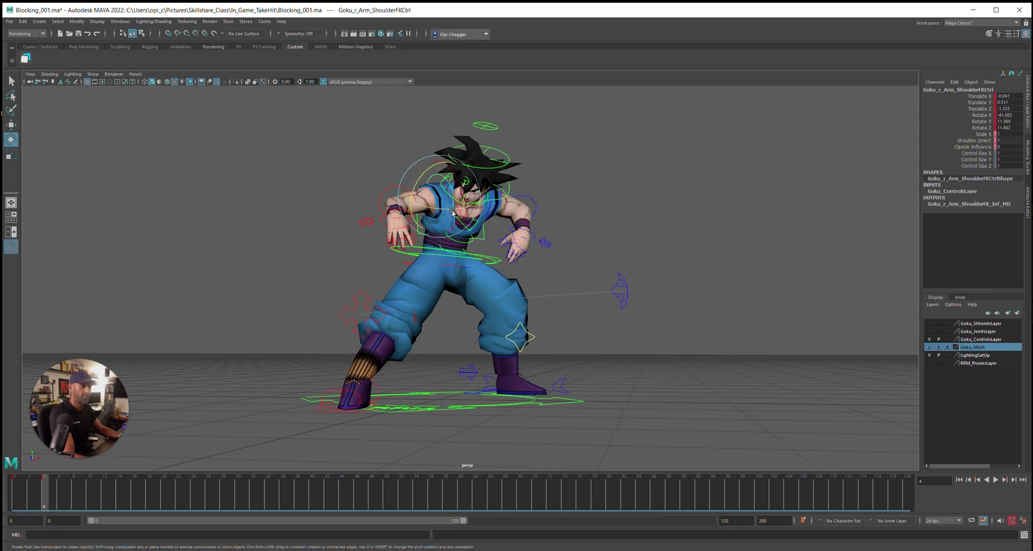
drag(447, 214, 433, 170)
key(shift+e)
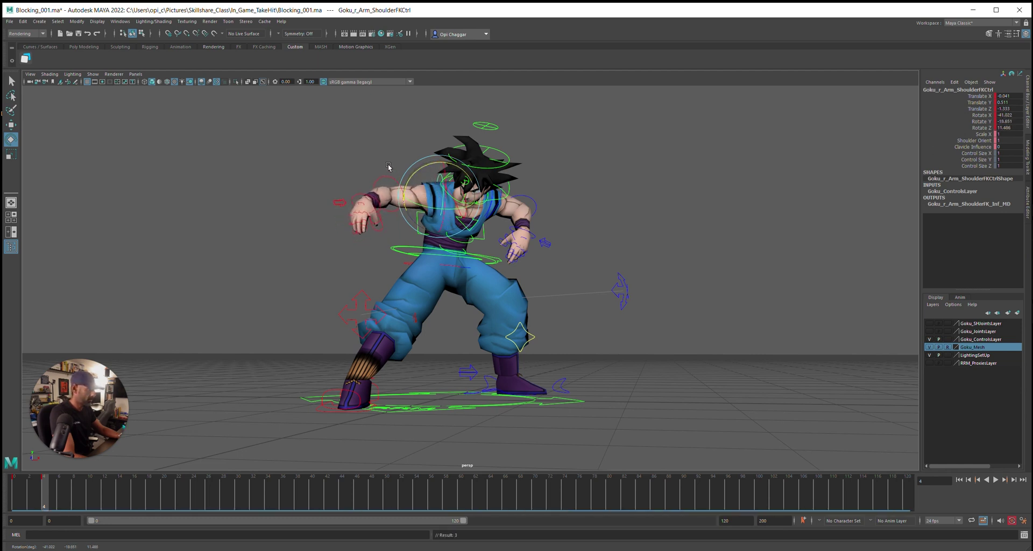
click(389, 167)
click(436, 179)
drag(436, 179, 378, 184)
Bend the right elbow FK control further so the forearm hangs straight down
click(378, 184)
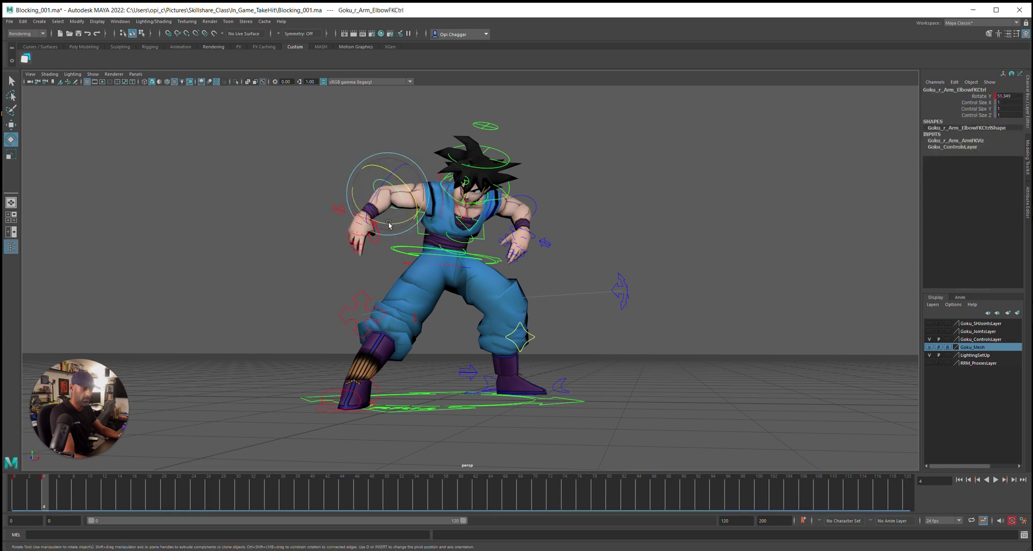
drag(390, 225, 409, 214)
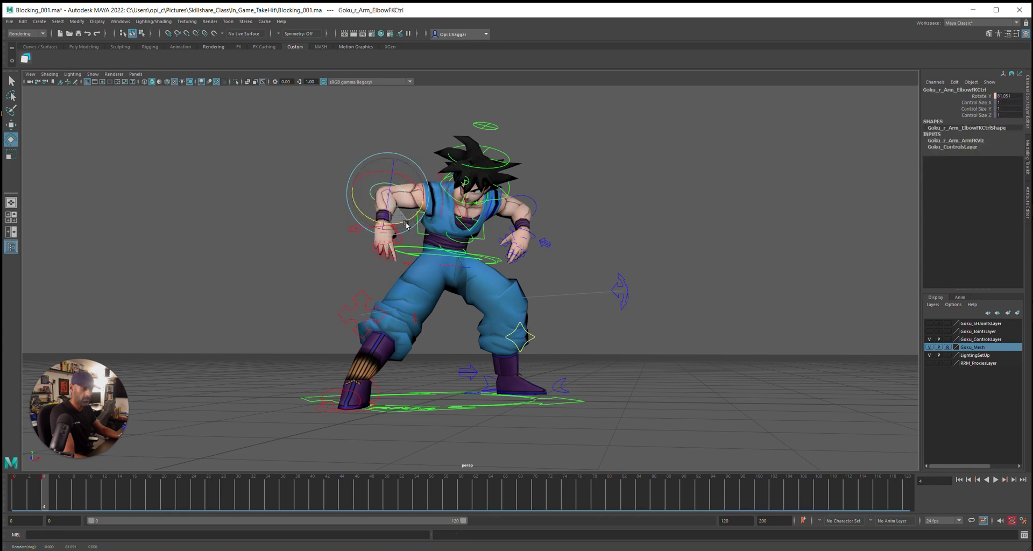
click(608, 210)
Rotate the left shoulder FK control forward, adjusting its Rotate Y and Rotate X channels
alt+drag(499, 227, 481, 225)
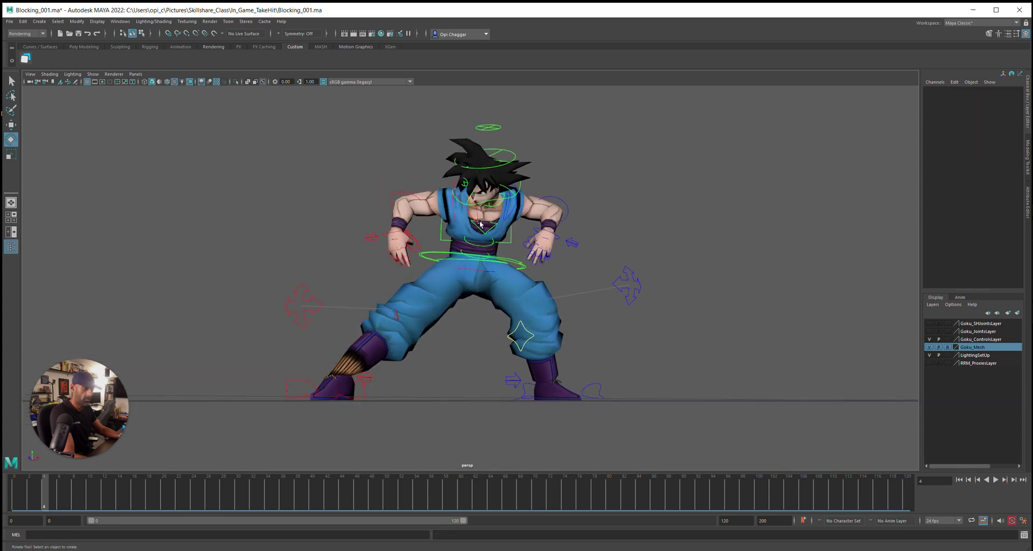
click(509, 209)
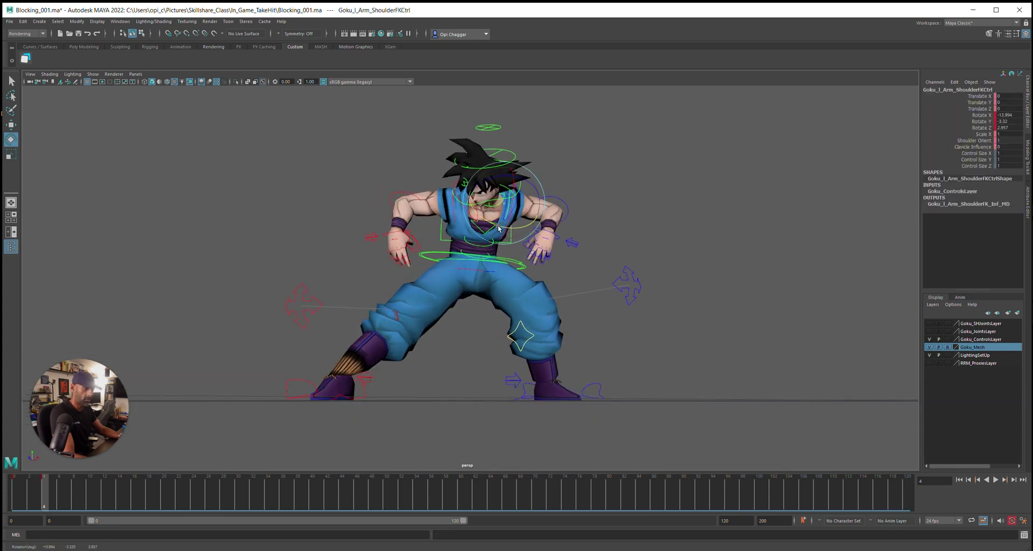
alt+drag(559, 242, 503, 197)
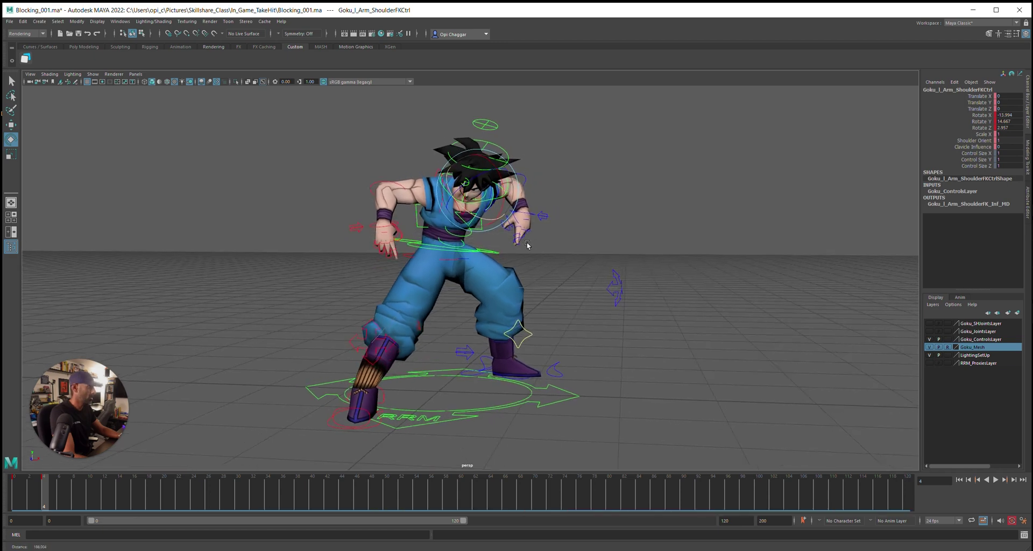
click(943, 115)
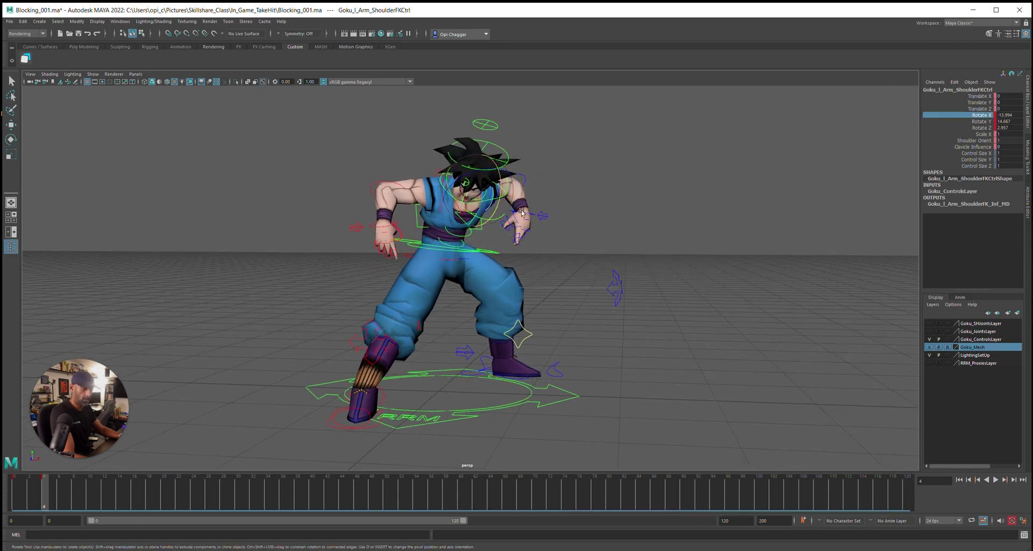
middle_drag(522, 213, 494, 183)
Bend the left elbow FK control to a Rotate Y of about -120
drag(489, 200, 565, 226)
key(e)
click(531, 186)
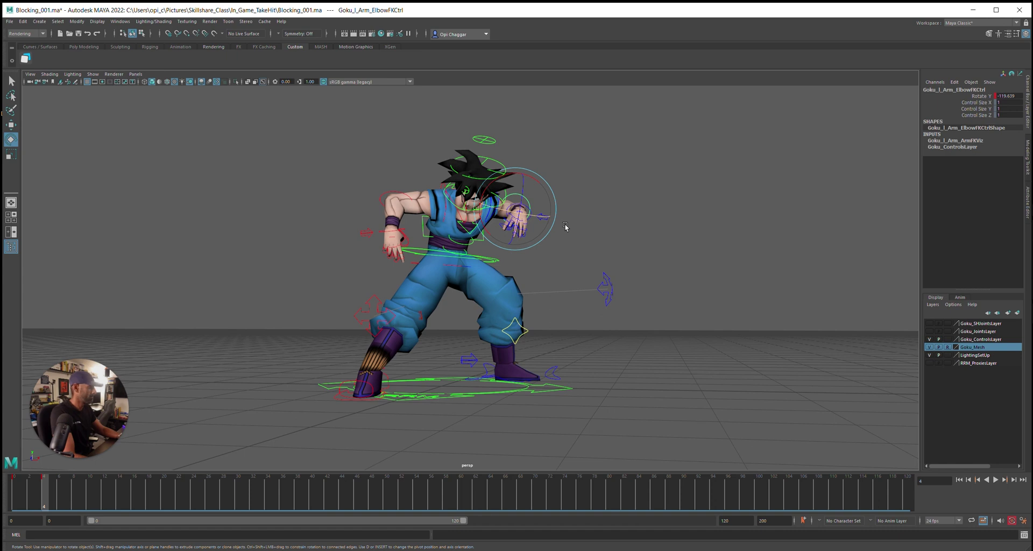
click(623, 247)
Rotate the upper spine IK control to about 10, 6.6 and -2.6, and play the motion to check the pose
alt+drag(622, 247, 501, 202)
click(492, 229)
scroll(500, 201, down, 1)
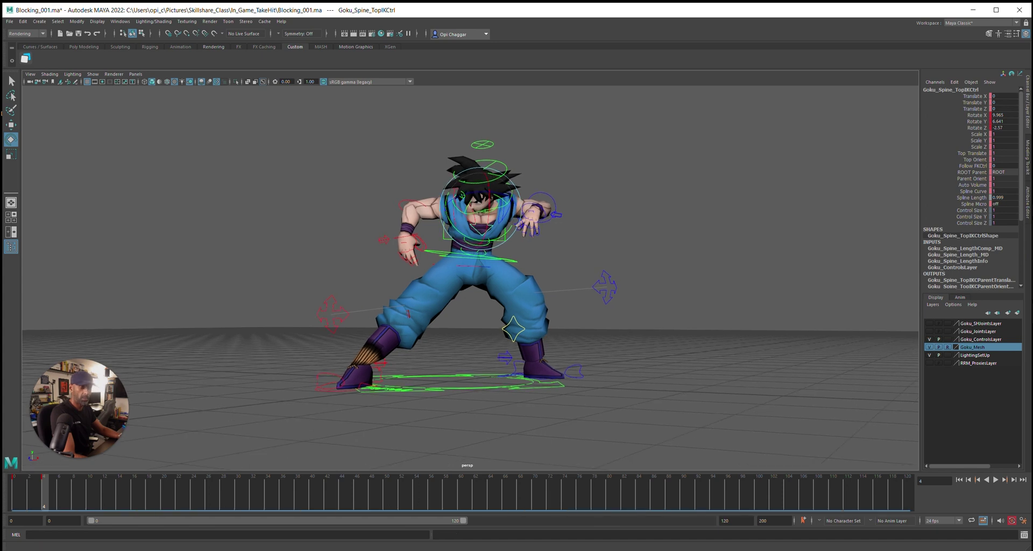
key(alt+v)
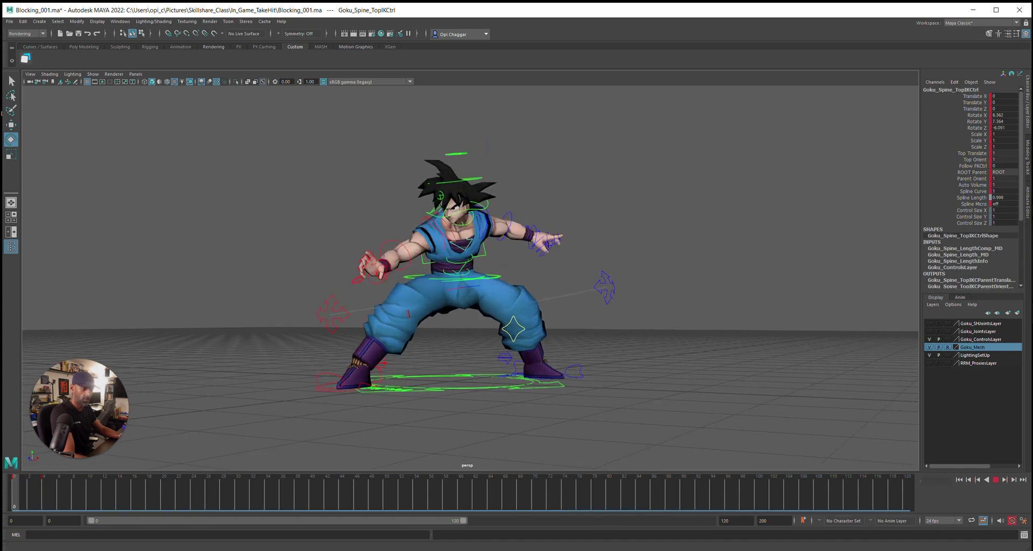
key(alt+v)
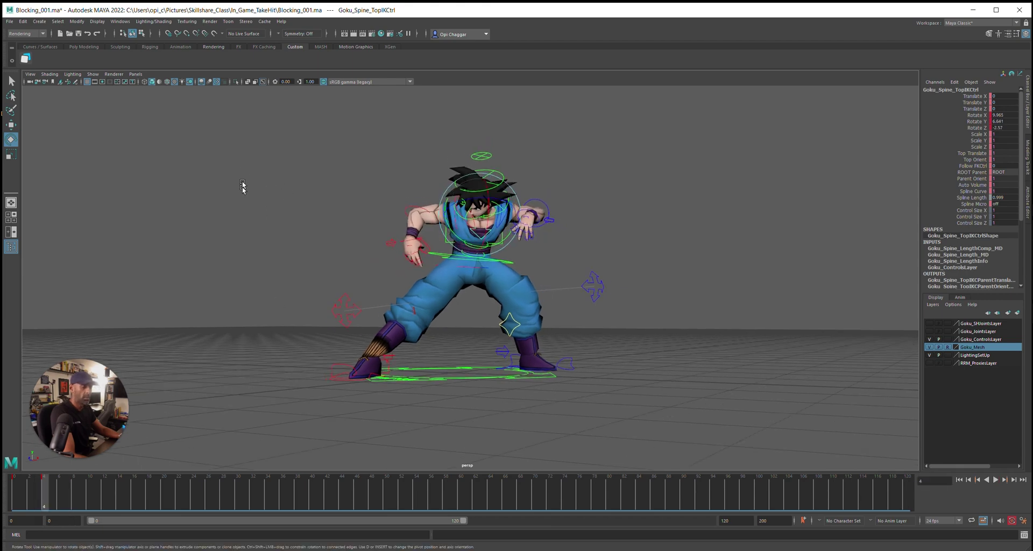
Select all of the rig controls and key the complete pose at frame 4
drag(260, 115, 704, 409)
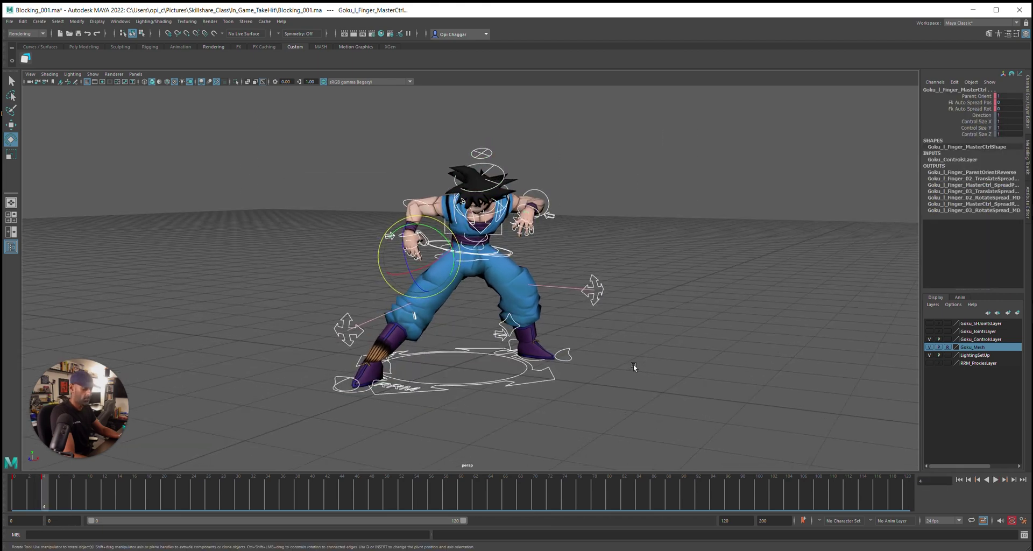
key(w)
alt+drag(623, 376, 568, 374)
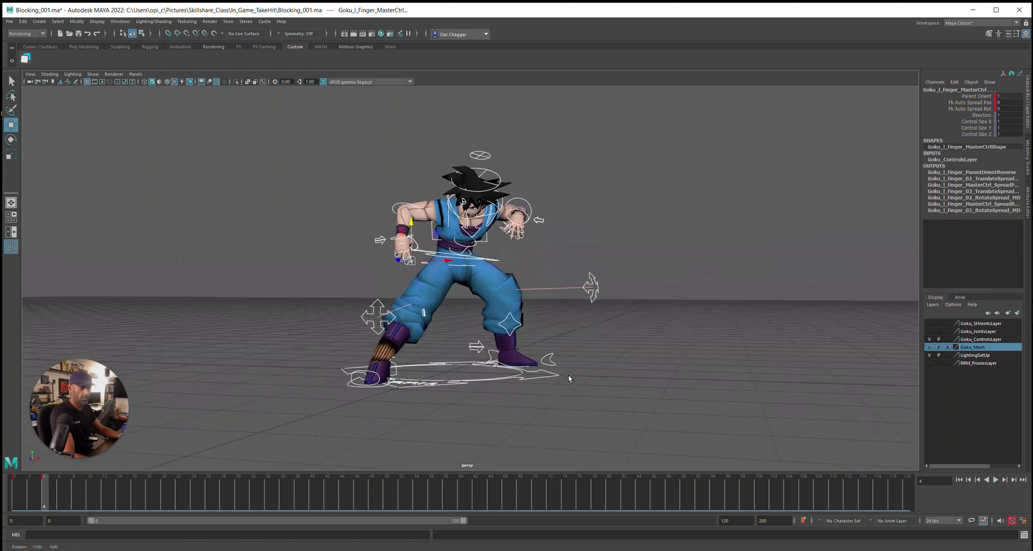
Rotate the right shoulder FK control mainly in Y to bring the right arm in toward the torso
click(449, 222)
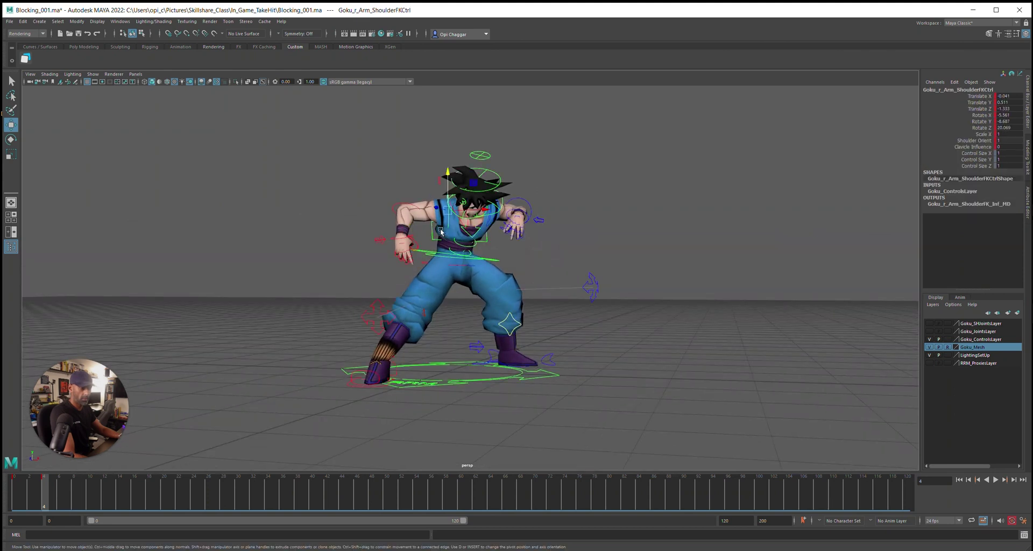
click(963, 121)
key(e)
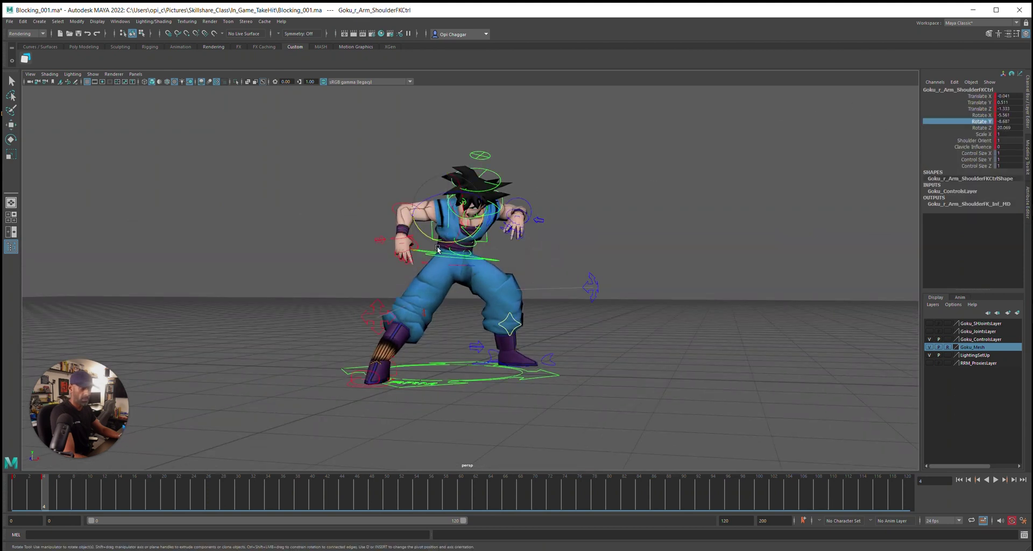
mouse_move(438, 248)
mouse_down()
mouse_move(457, 236)
mouse_move(443, 235)
mouse_up()
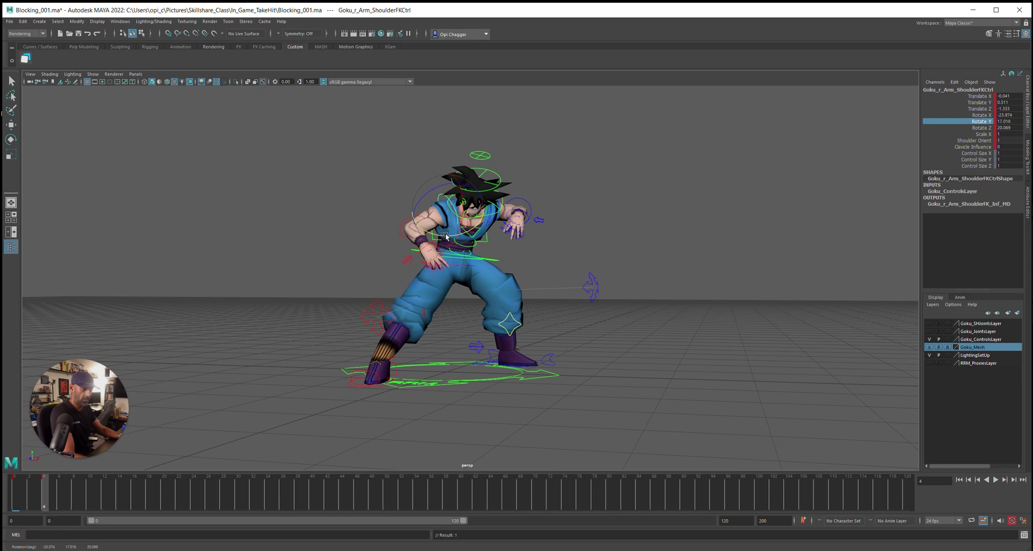
Check the motion in playback, and set the right shoulder FK control's animation curves to stepped tangents in the Graph Editor
key(alt+v)
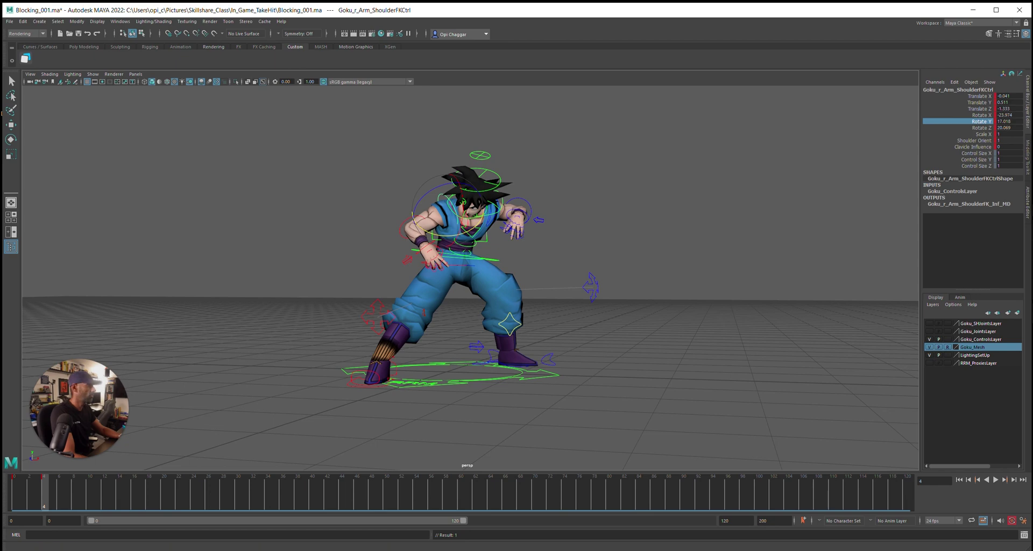
drag(1032, 129, 424, 72)
click(390, 93)
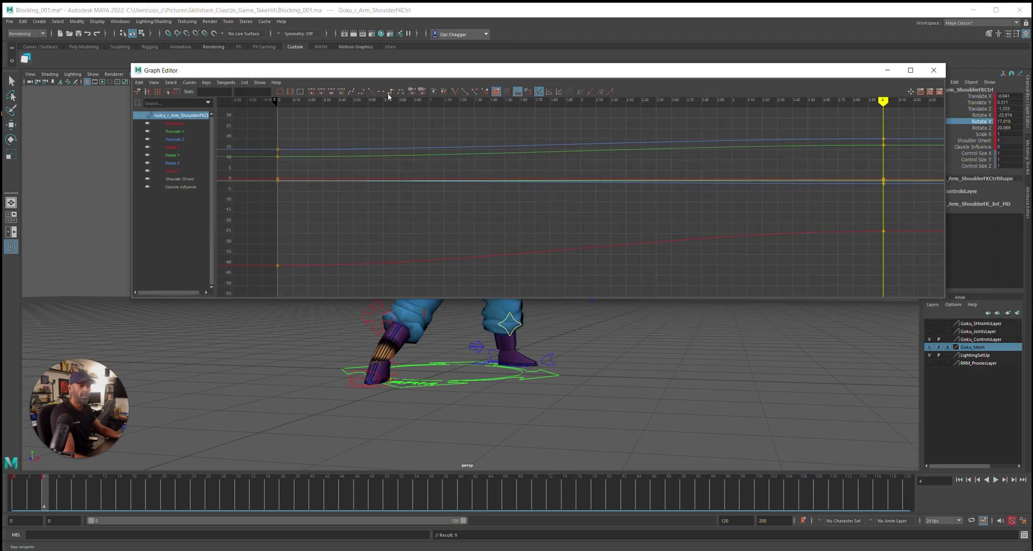
drag(659, 74, 1032, 85)
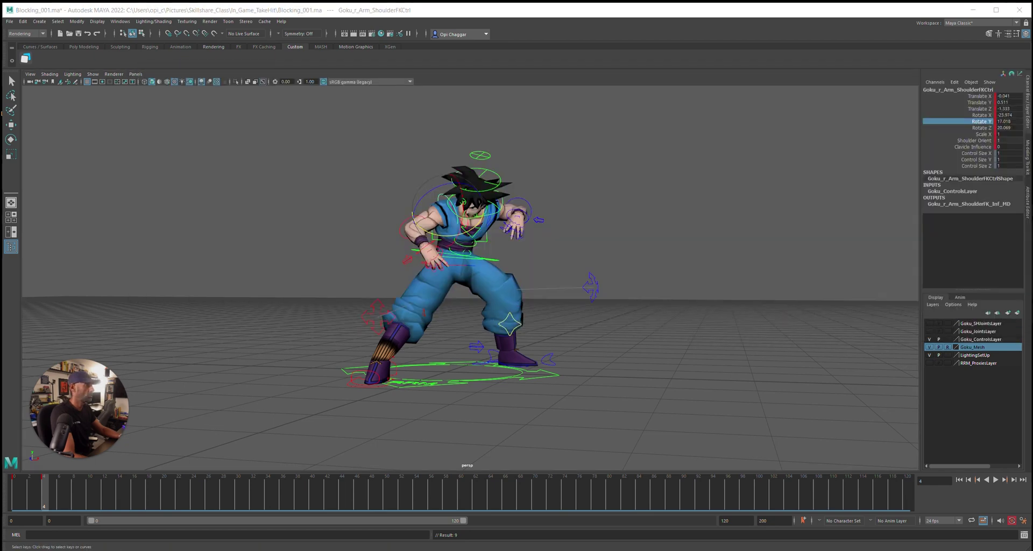
Move to frame 8 and select the root control, using frame 917 of the reference video as the guide for the pose
click(74, 493)
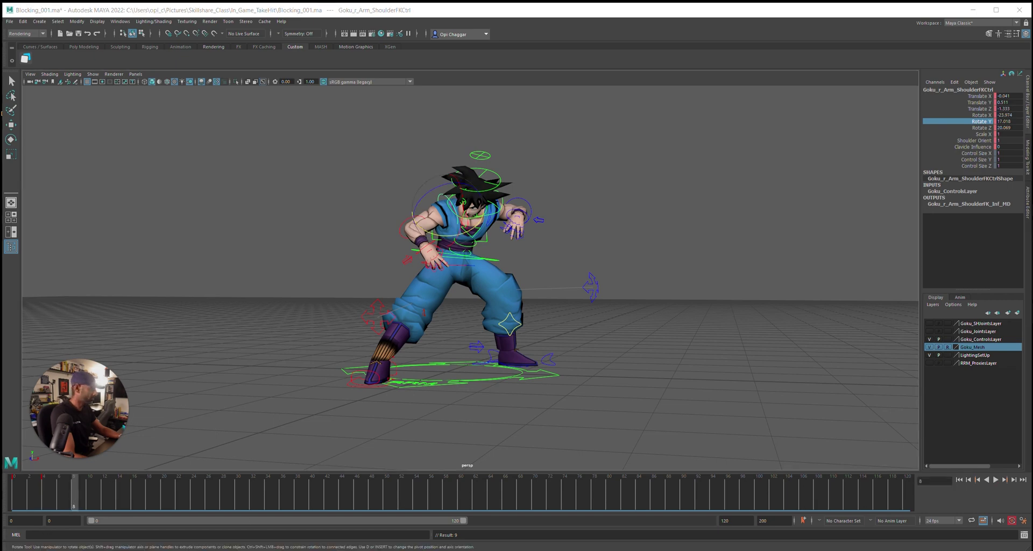
drag(1032, 226, 551, 152)
mouse_move(498, 282)
mouse_down()
mouse_move(481, 284)
mouse_move(517, 284)
mouse_up()
drag(483, 154, 1032, 167)
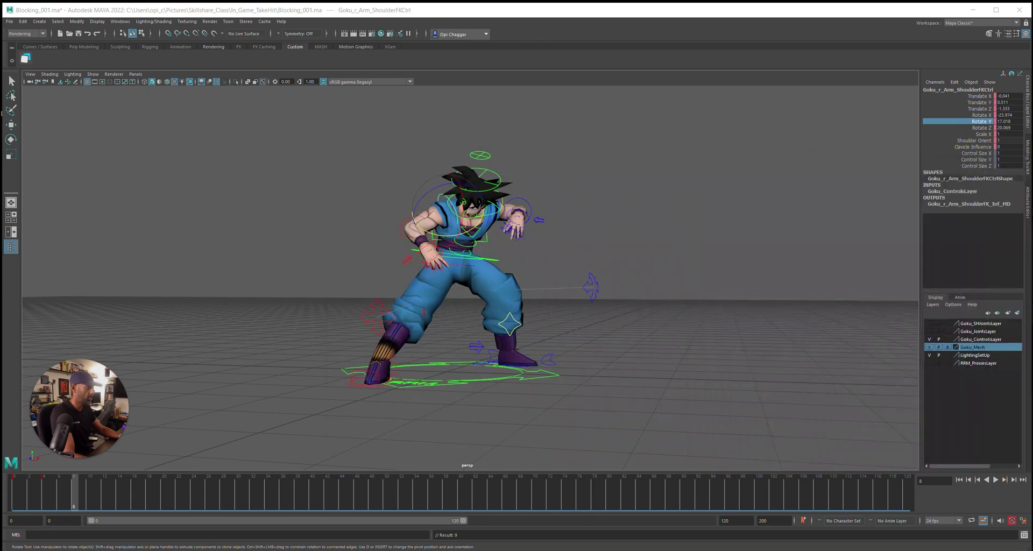
click(496, 262)
scroll(404, 303, up, 1)
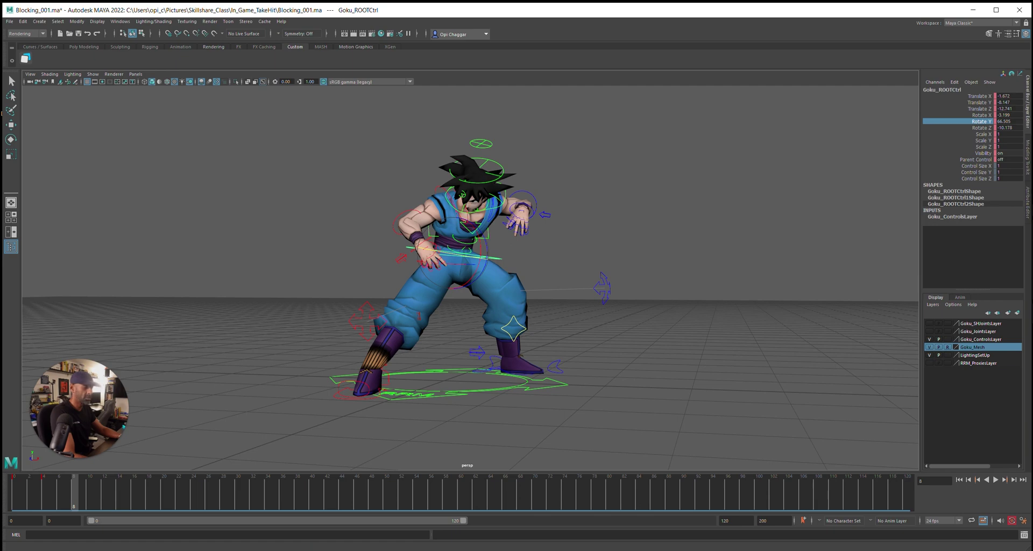
drag(1032, 153, 586, 146)
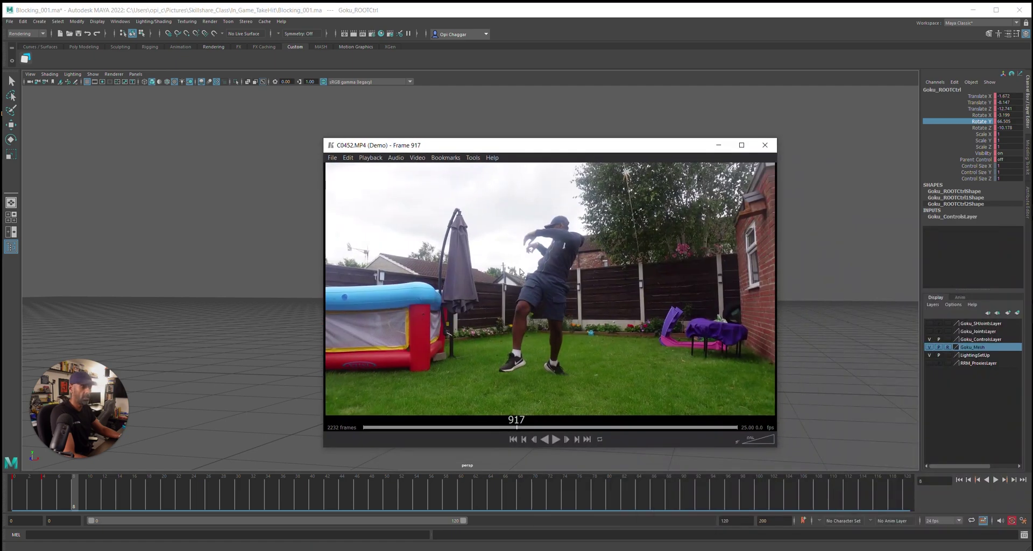
key(alt+Tab)
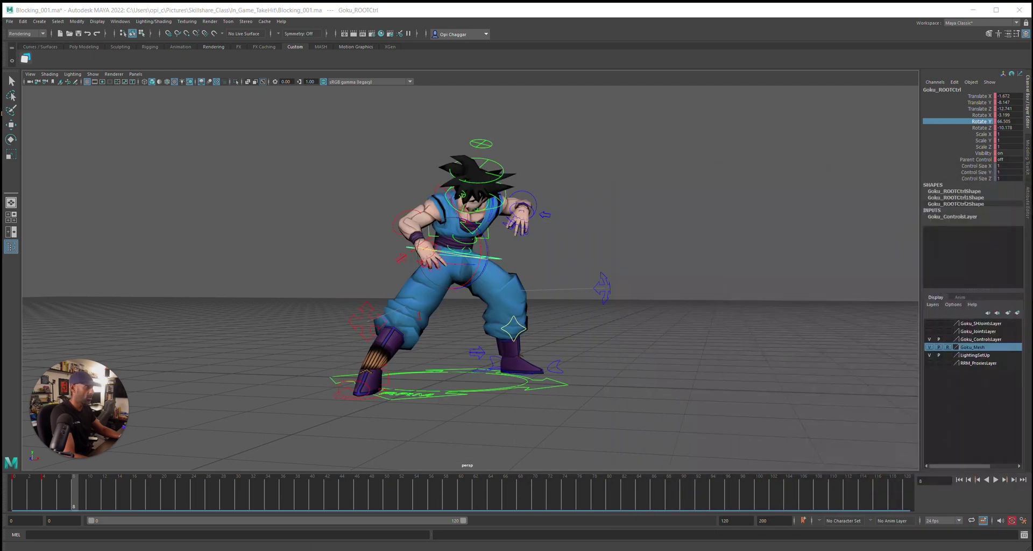
Rotate the root control to about 0.2 in Y and -15.5 in Z, and shift the hips to about 8.8 in Translate X
click(982, 128)
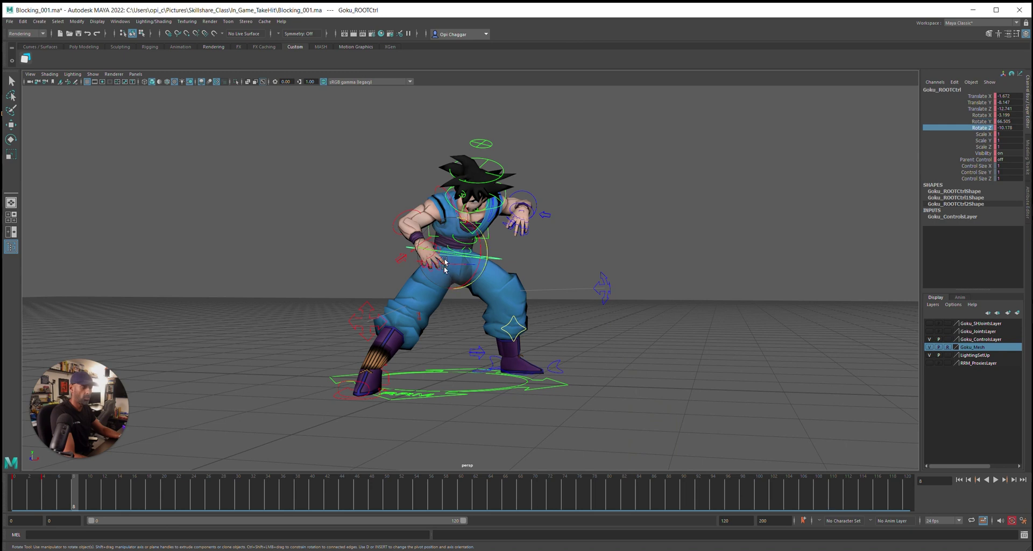
drag(460, 258, 521, 206)
key(w)
middle_drag(521, 207, 533, 244)
drag(489, 235, 499, 237)
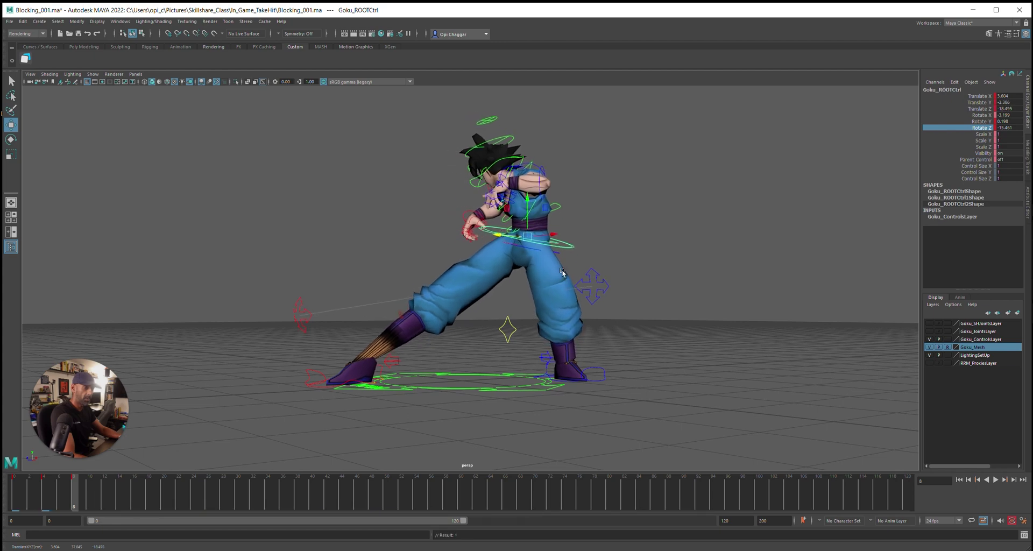
drag(582, 309, 641, 324)
drag(501, 234, 521, 234)
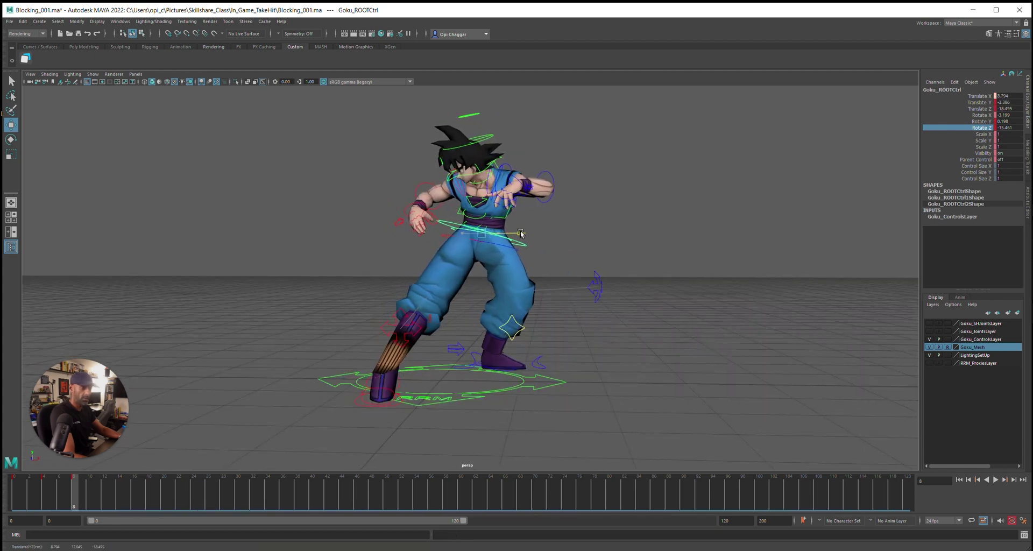
Lift the right foot IK control off the ground, bring it toward the body, and rotate it to about 26.9, -17.6 and -3.5
scroll(393, 392, down, 1)
click(393, 392)
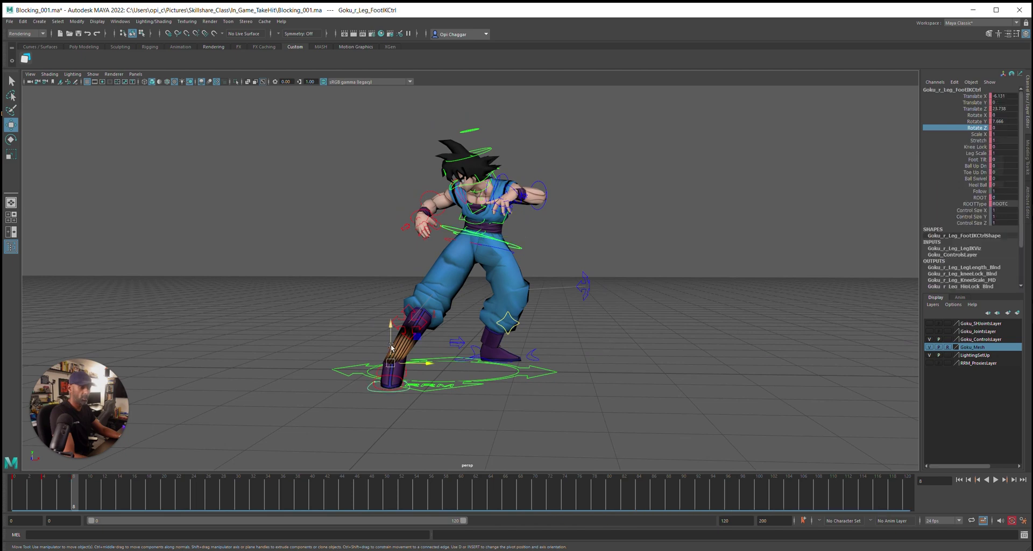
drag(393, 346, 554, 303)
key(e)
key(w)
drag(439, 319, 460, 316)
key(e)
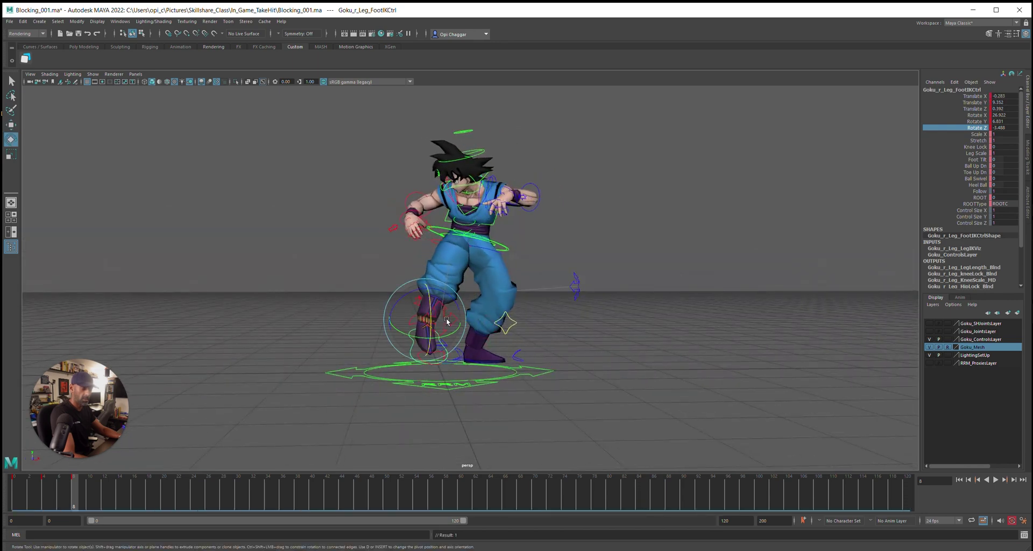
middle_drag(447, 318, 439, 318)
key(w)
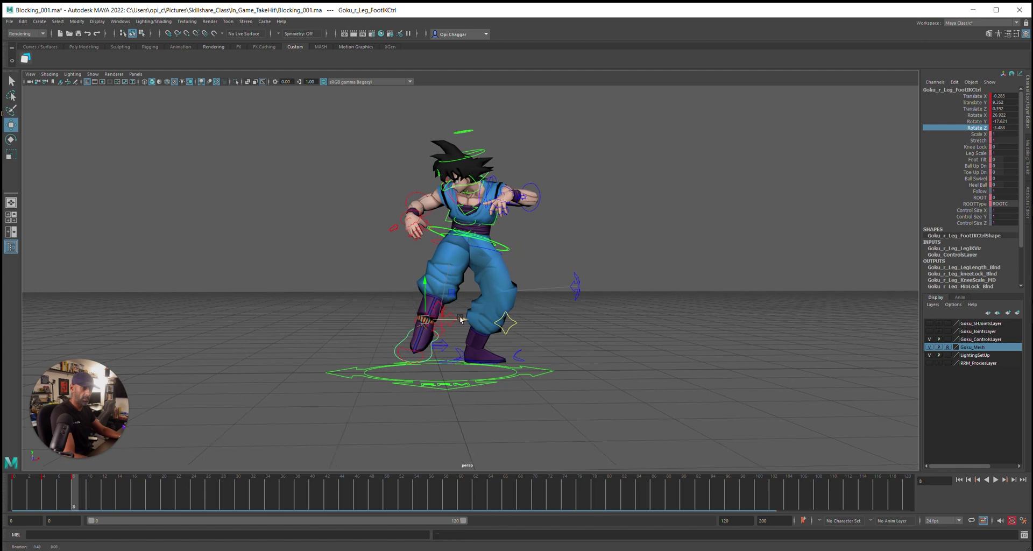
Move the right knee IK control well out in front of the body to aim the bent right knee
click(482, 317)
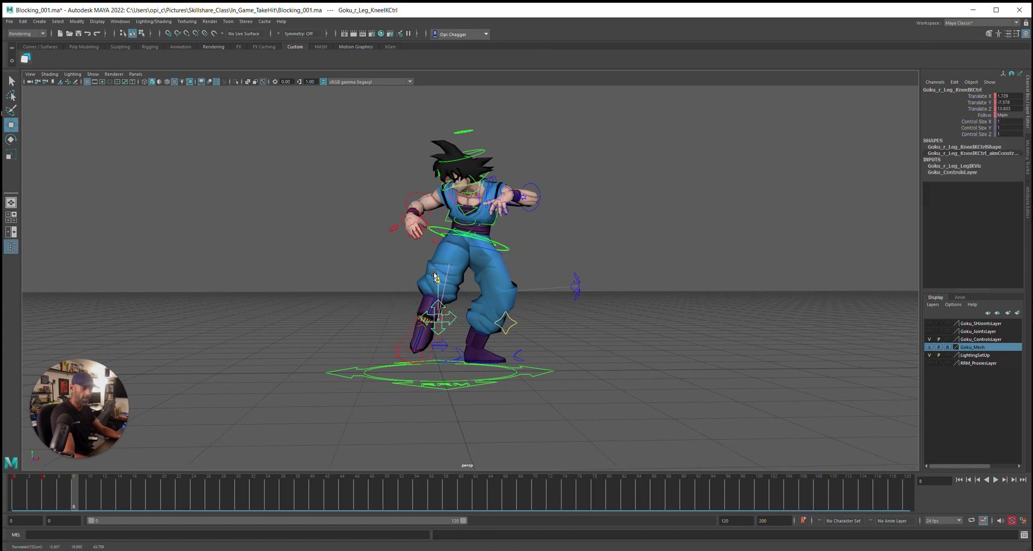
drag(435, 277, 344, 297)
alt+drag(371, 347, 474, 307)
alt+drag(563, 357, 613, 348)
drag(500, 270, 420, 270)
alt+drag(650, 258, 624, 291)
Rotate the root control to about -12.9 in X and -7.1 in Y to tilt the hips
click(600, 271)
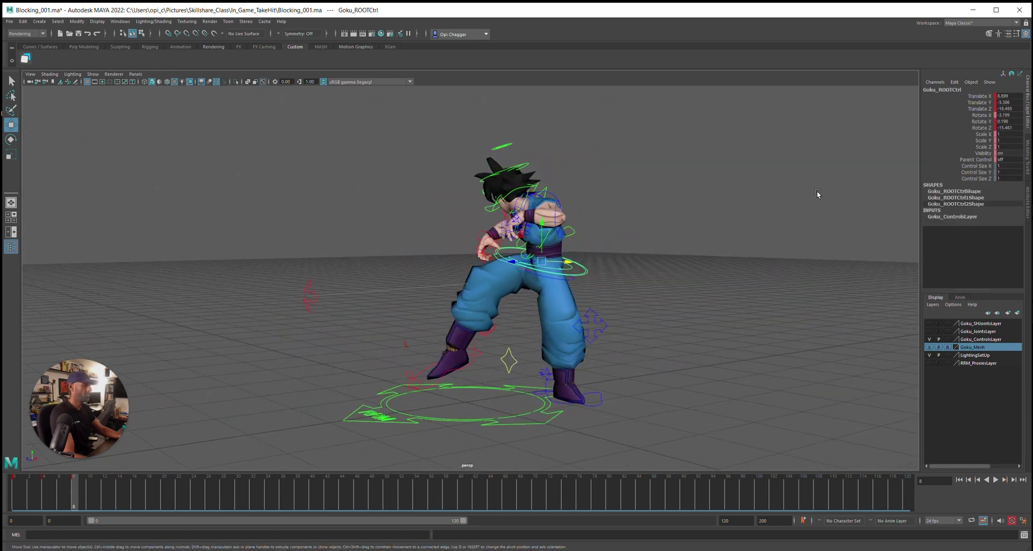
click(986, 117)
mouse_move(511, 253)
alt+mouse_down()
mouse_move(540, 262)
mouse_move(524, 272)
mouse_move(507, 243)
alt+mouse_up()
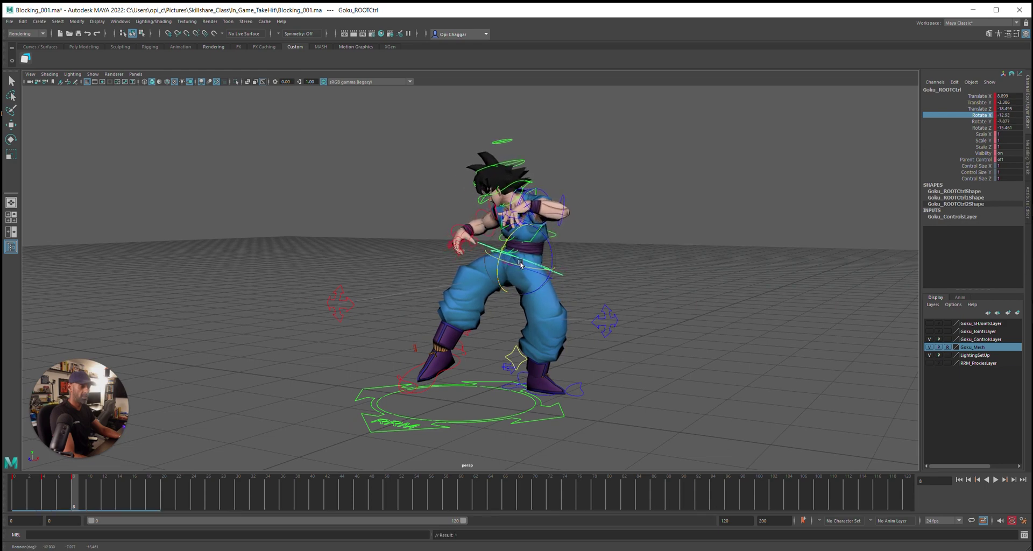
Rotate the lower spine FK control in X and Y to lean the torso back and twist it to about -37.6 in Y
click(543, 247)
key(w)
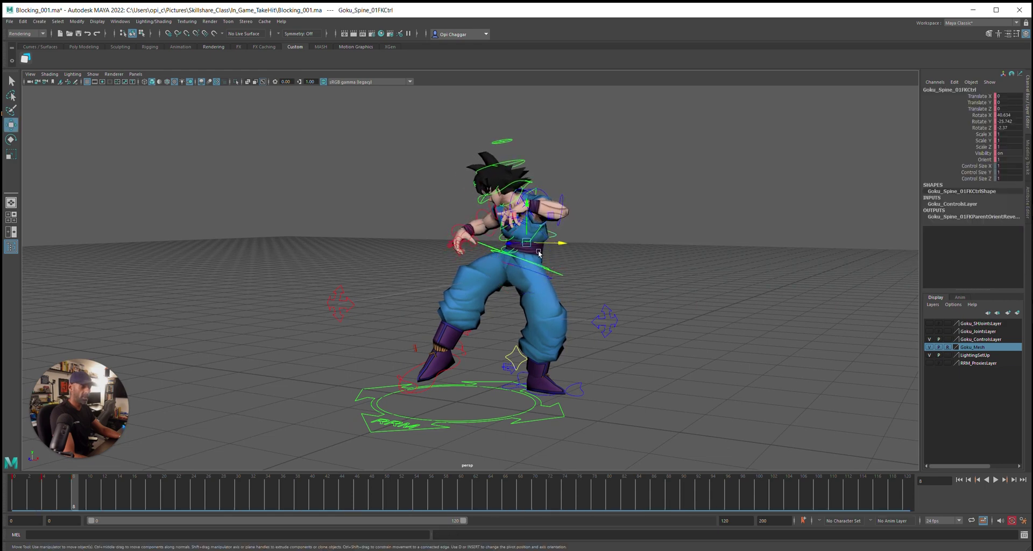
key(e)
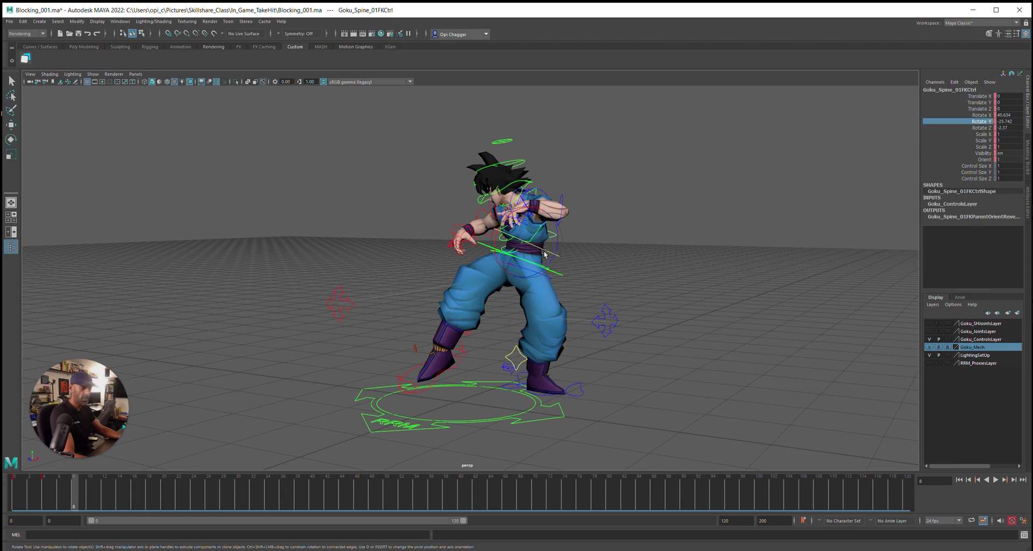
drag(545, 254, 551, 229)
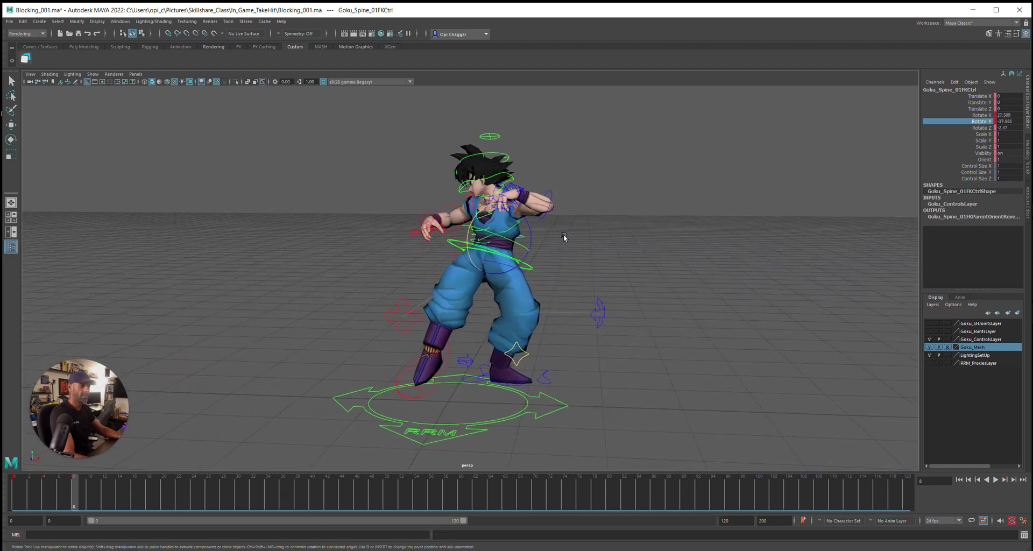
Rotate the second spine FK control and the upper spine IK control to arch the upper body farther backward
click(563, 235)
click(476, 226)
drag(466, 218, 492, 227)
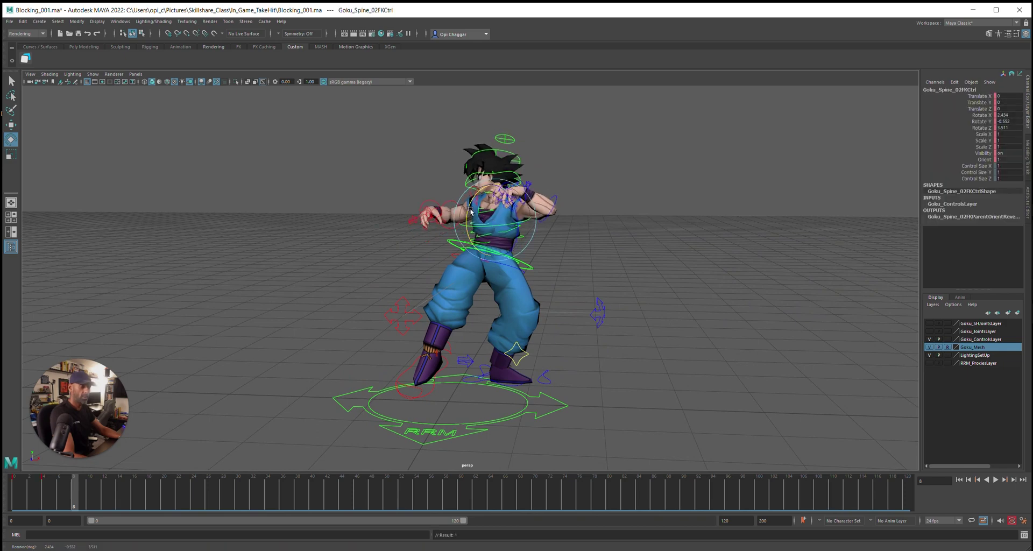
click(495, 225)
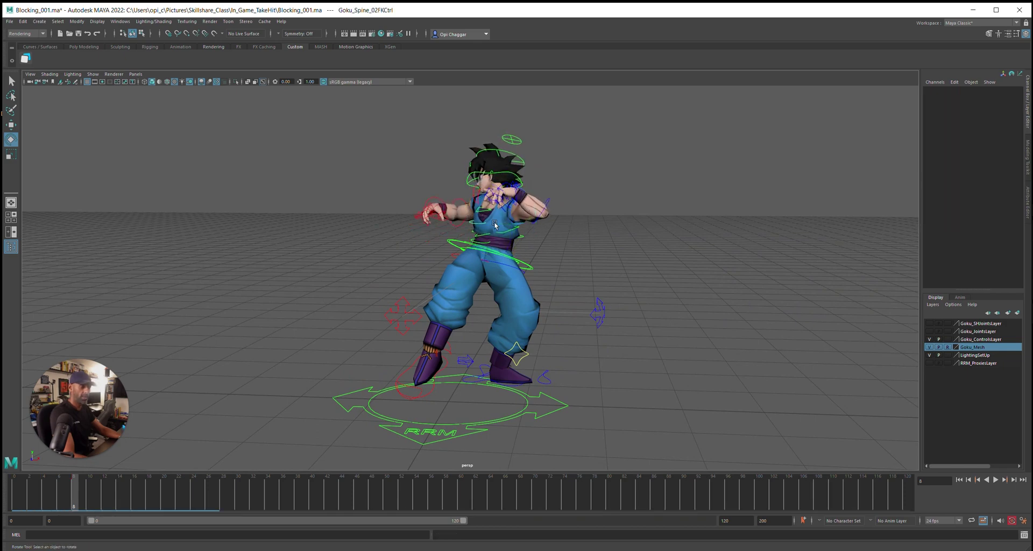
click(484, 213)
drag(484, 213, 504, 209)
mouse_move(567, 236)
alt+mouse_down()
mouse_move(540, 229)
mouse_move(578, 252)
alt+mouse_up()
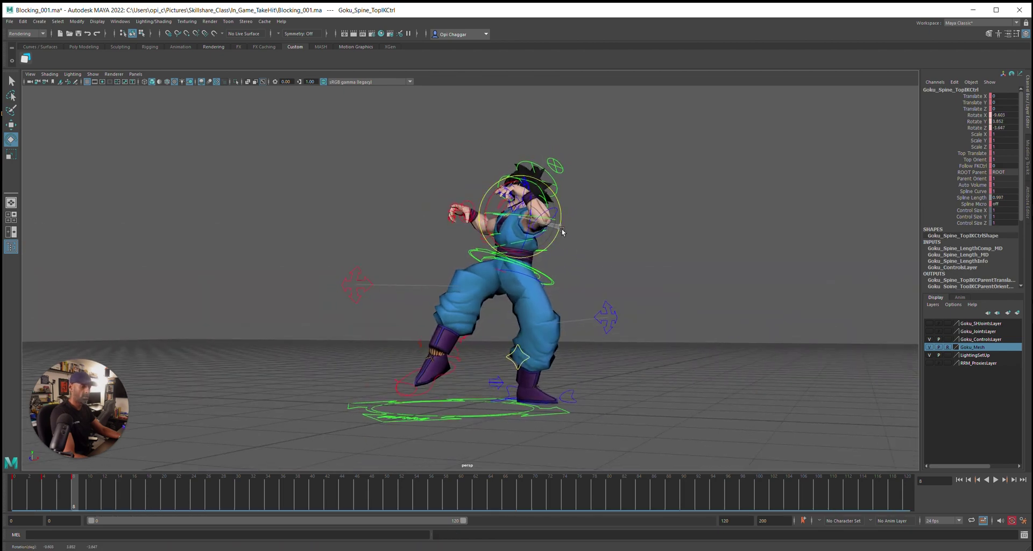
Undo a trial rotation of the root control, and turn the hips to a Rotate Y of about -19.2
click(551, 284)
click(551, 284)
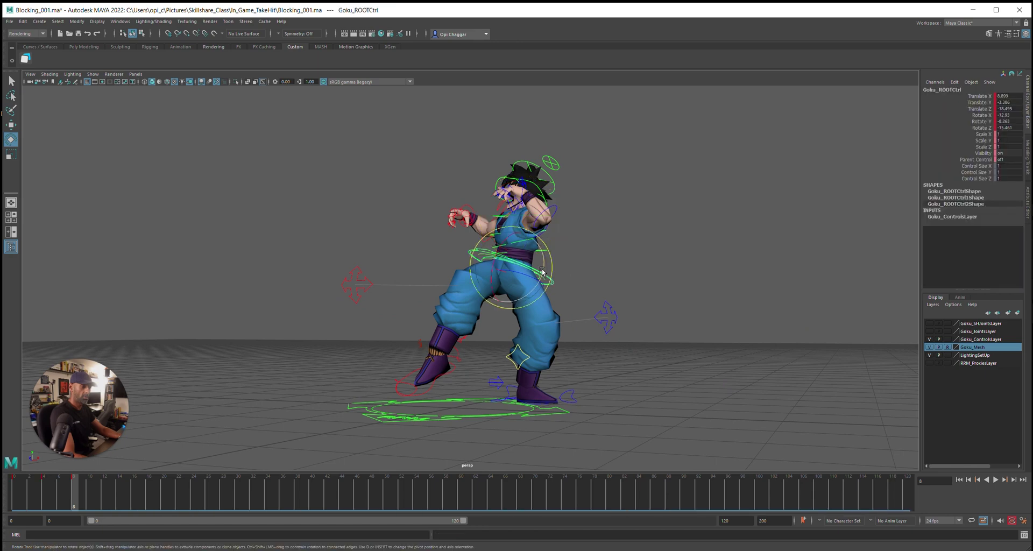
drag(539, 278, 526, 275)
key(ctrl+z)
click(980, 122)
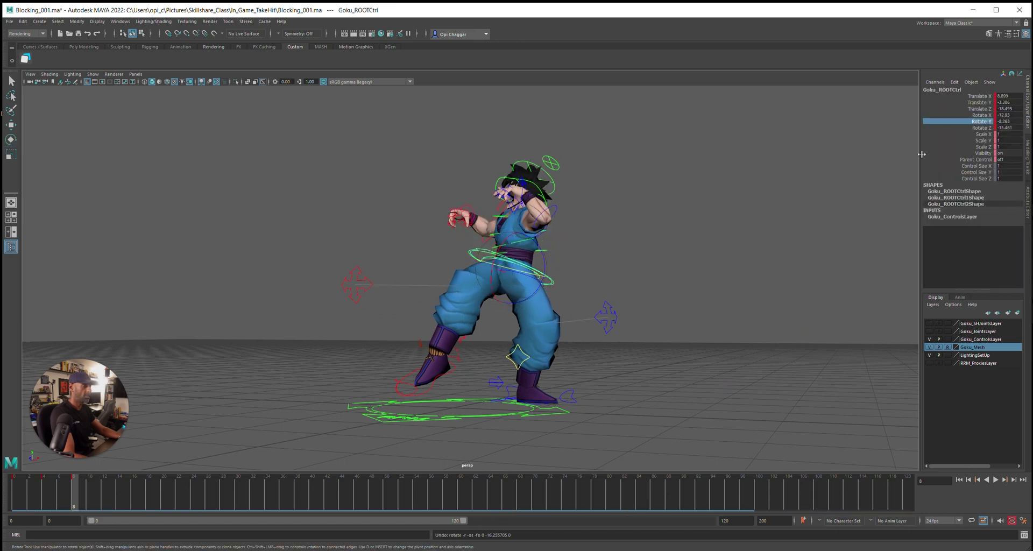
middle_drag(531, 266, 531, 266)
alt+drag(512, 261, 576, 311)
middle_drag(522, 263, 512, 261)
key(w)
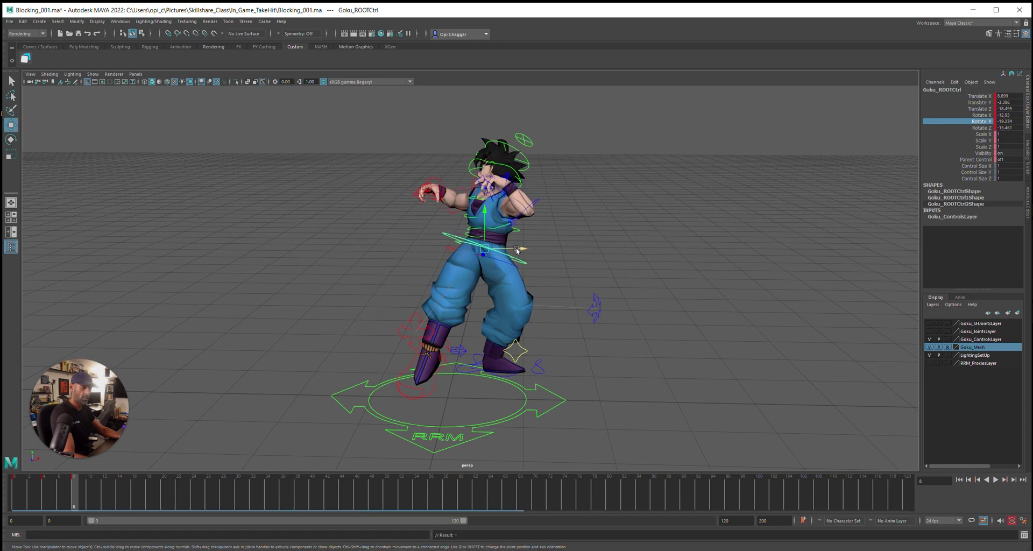
alt+drag(517, 251, 565, 236)
click(570, 236)
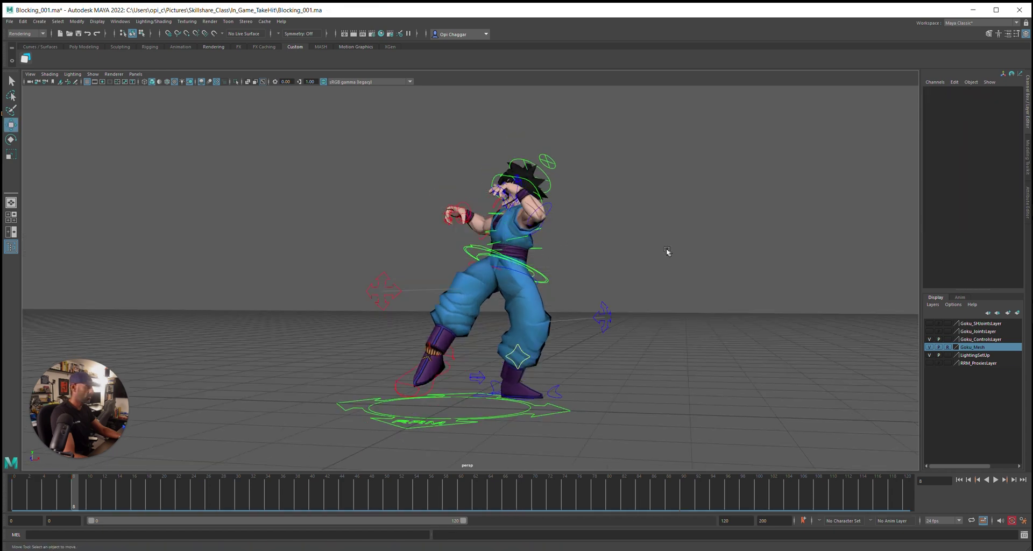
Open the left elbow FK control so the left forearm extends forward away from the body
alt+drag(668, 252, 577, 236)
scroll(580, 226, up, 3)
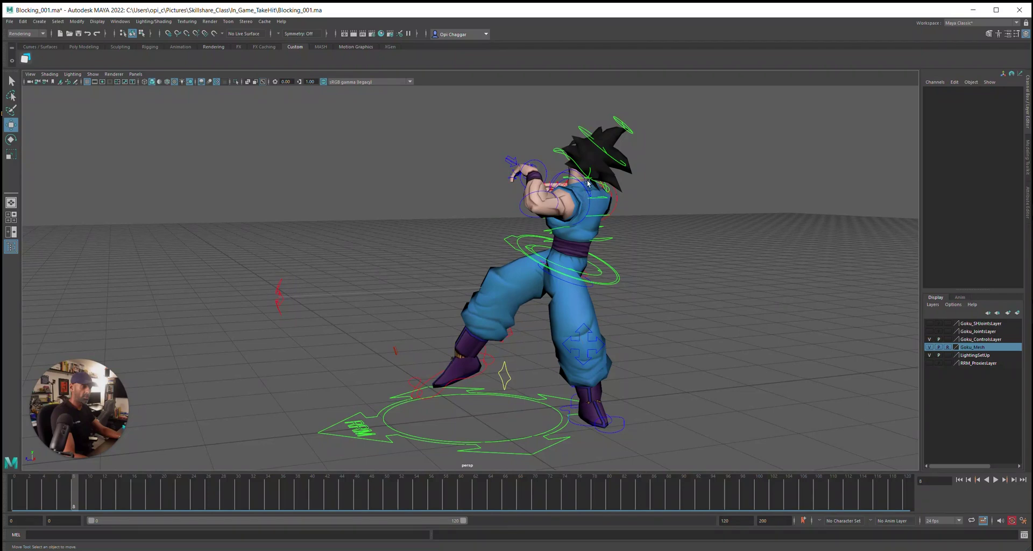
click(586, 195)
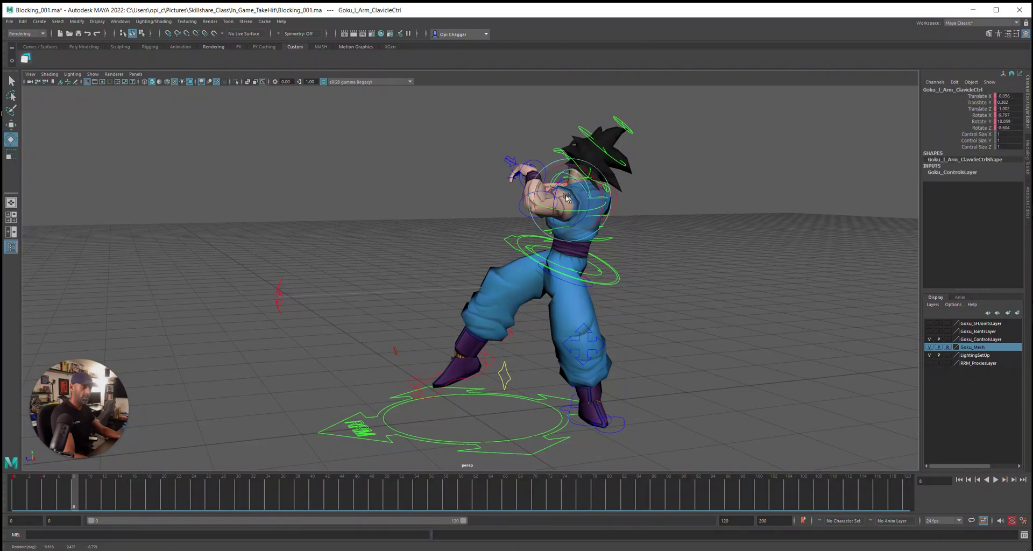
click(560, 199)
click(547, 197)
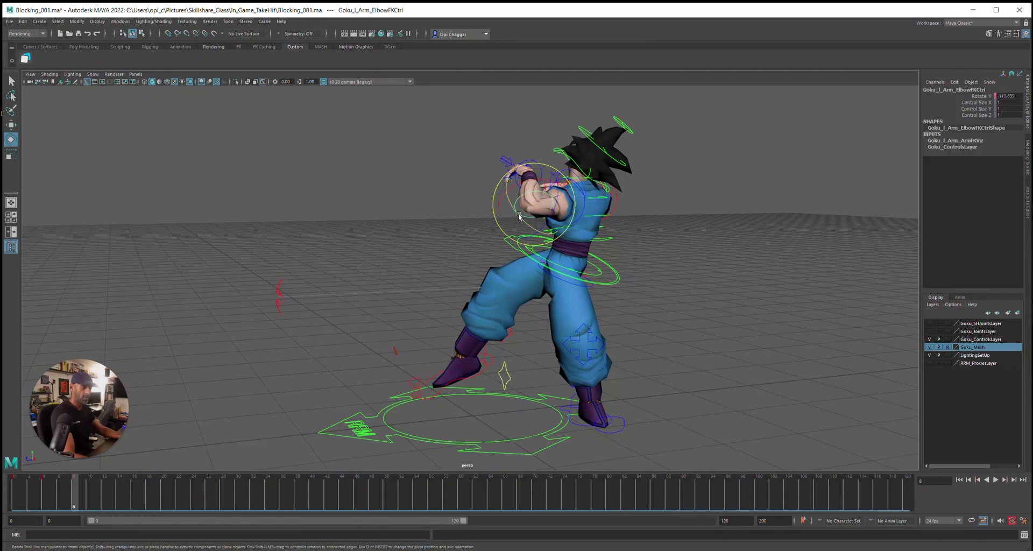
drag(520, 217, 594, 242)
click(577, 210)
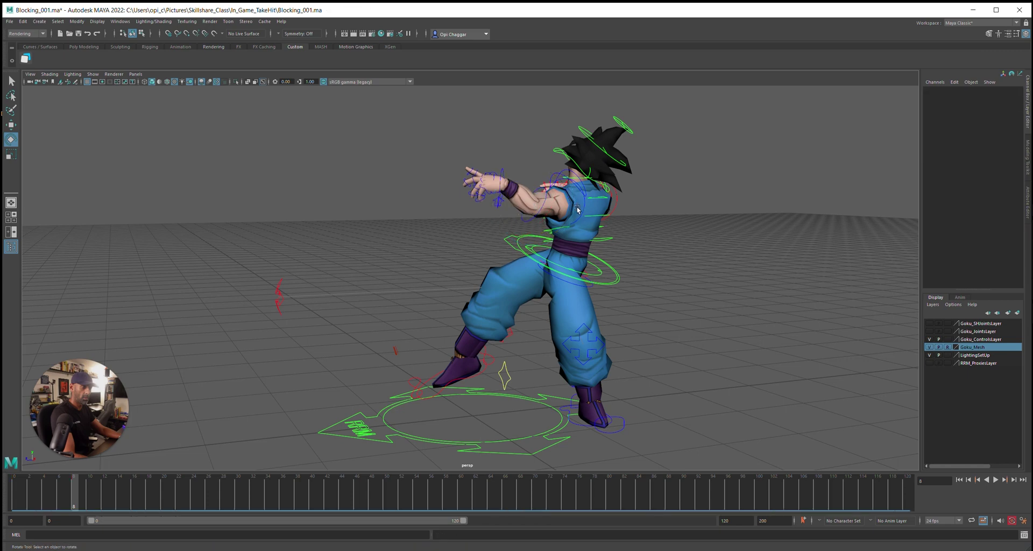
Rotate the left shoulder FK control to raise the left arm in front of the chest, and key its rotation
click(585, 207)
drag(566, 220, 534, 193)
mouse_move(533, 193)
alt+mouse_down()
mouse_move(609, 194)
mouse_move(603, 212)
mouse_move(588, 212)
mouse_move(540, 184)
alt+mouse_up()
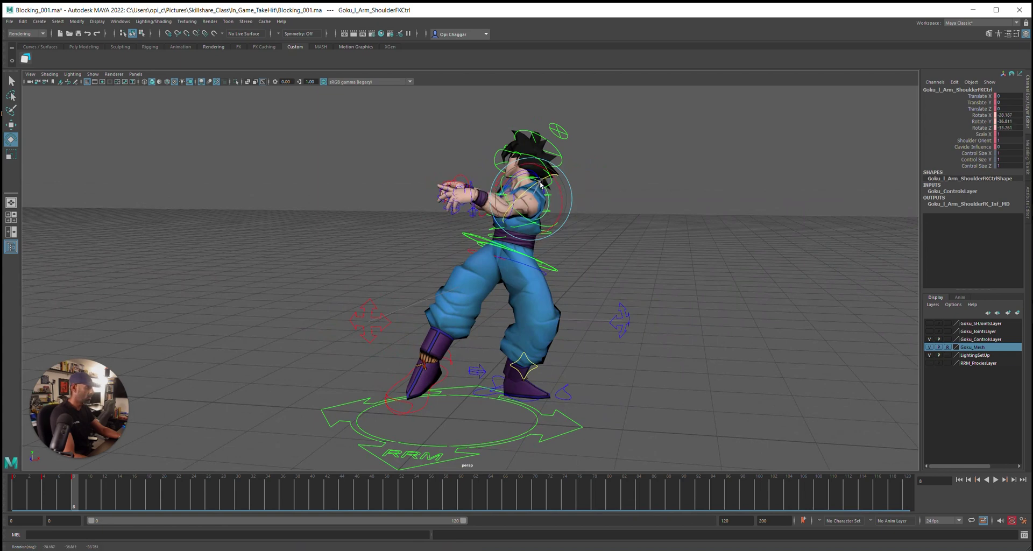
drag(560, 207, 565, 239)
key(shift+e)
Rotate the right shoulder FK control to about -8, -6.7 and 17.7 to lower the right arm
click(361, 187)
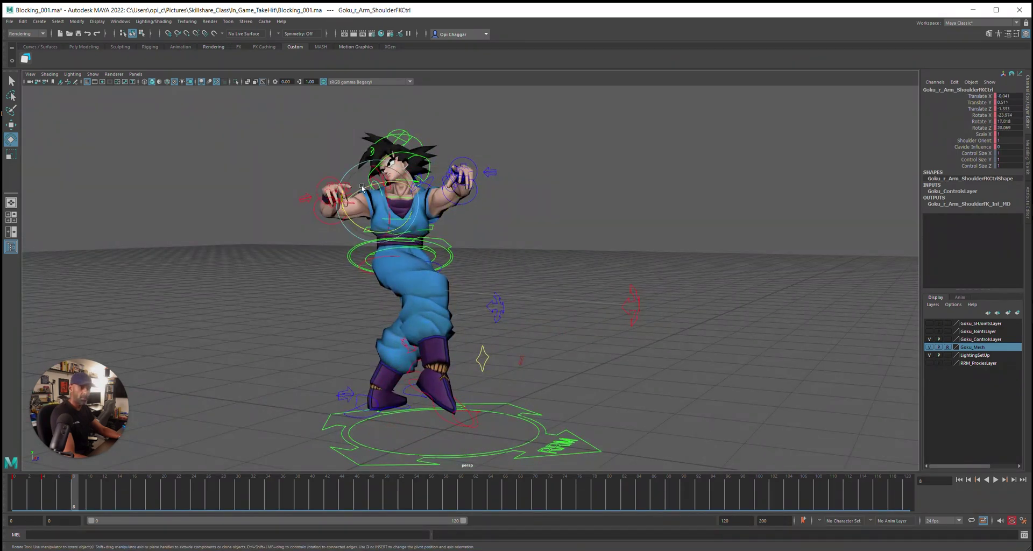
drag(358, 228, 302, 207)
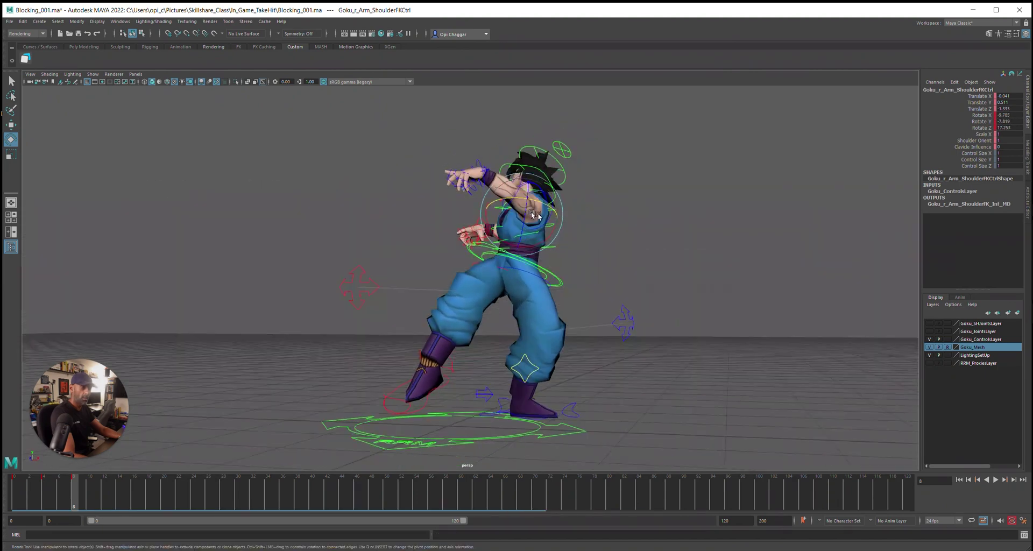
alt+drag(545, 240, 581, 295)
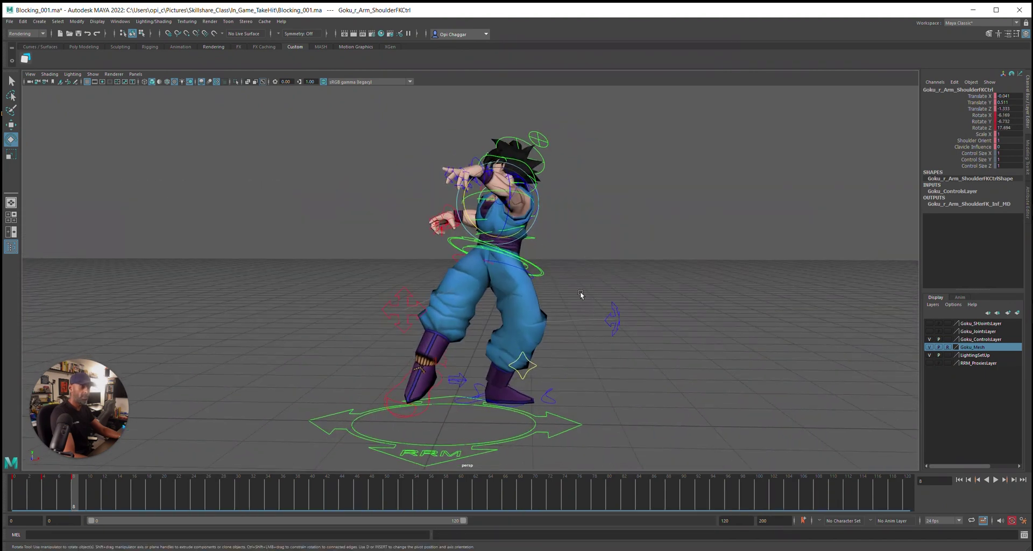
Move the left knee IK control sideways to adjust the direction of the bent left knee
click(612, 327)
alt+drag(612, 328, 479, 333)
key(w)
drag(554, 347, 583, 352)
Rotate the root control to re-angle the hips, with Rotate X about -11.6 and Rotate Z about -18.6
click(614, 284)
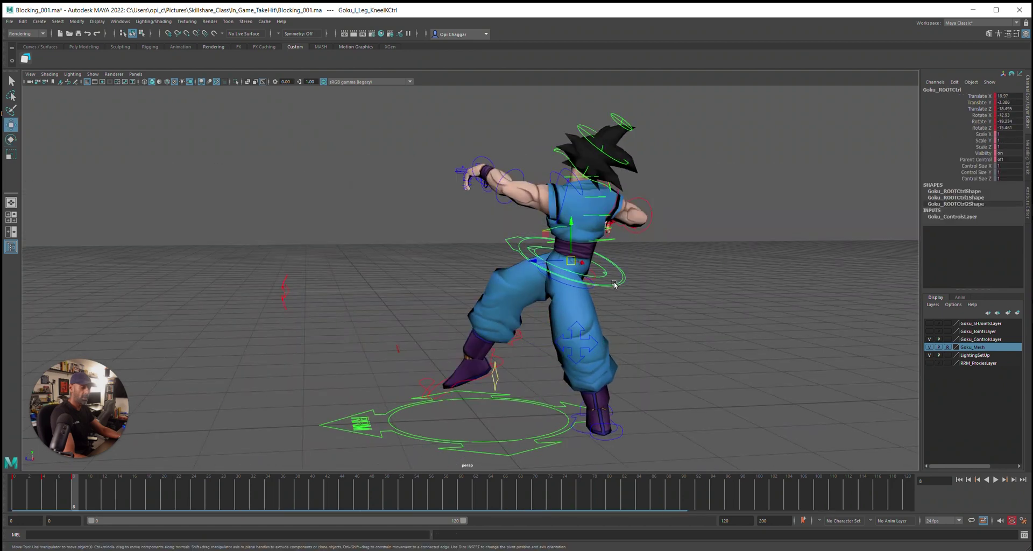
key(e)
drag(564, 277, 595, 251)
click(615, 270)
click(599, 270)
Adjust the spine FK controls, leaving the second one at rotations of about -5.8, -11.1 and 5.6
alt+drag(659, 257, 687, 256)
click(649, 250)
click(587, 242)
click(596, 216)
click(596, 217)
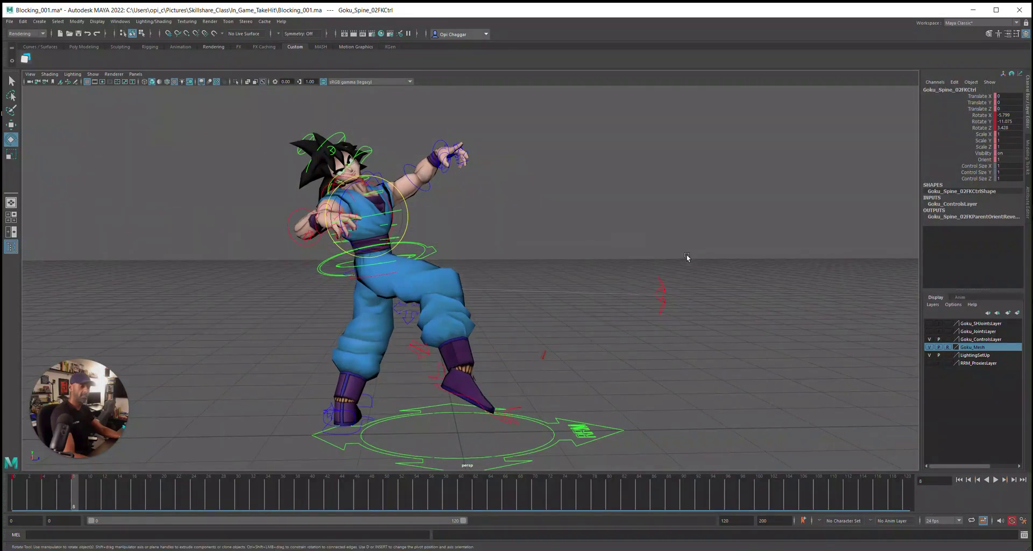
Rotate the head aux control to tip the thrown-back head down and forward
click(367, 150)
drag(367, 151, 362, 187)
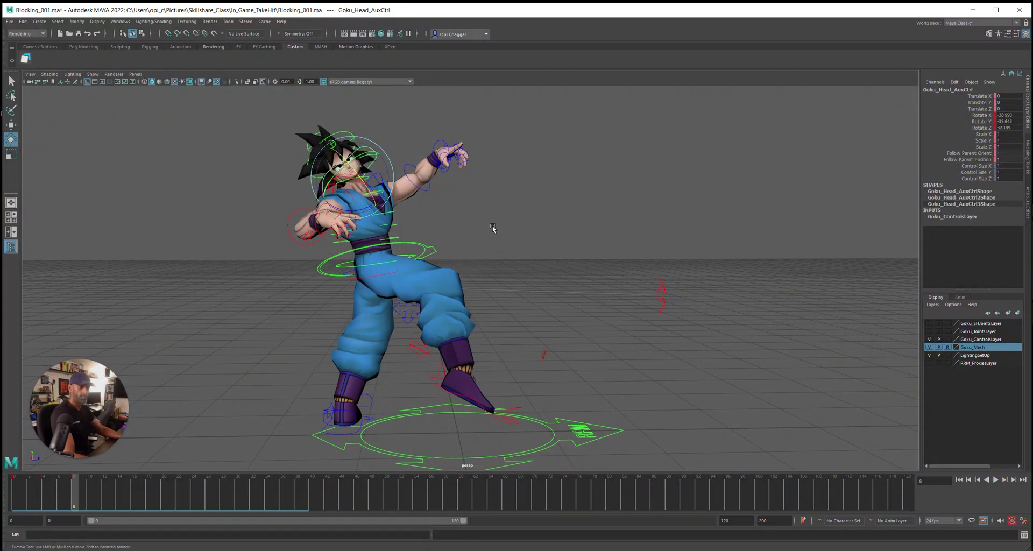
alt+drag(493, 228, 340, 236)
Move the root control slightly back along Z to shift the hips further off balance, and key it
click(429, 250)
key(w)
alt+drag(491, 282, 528, 285)
click(484, 262)
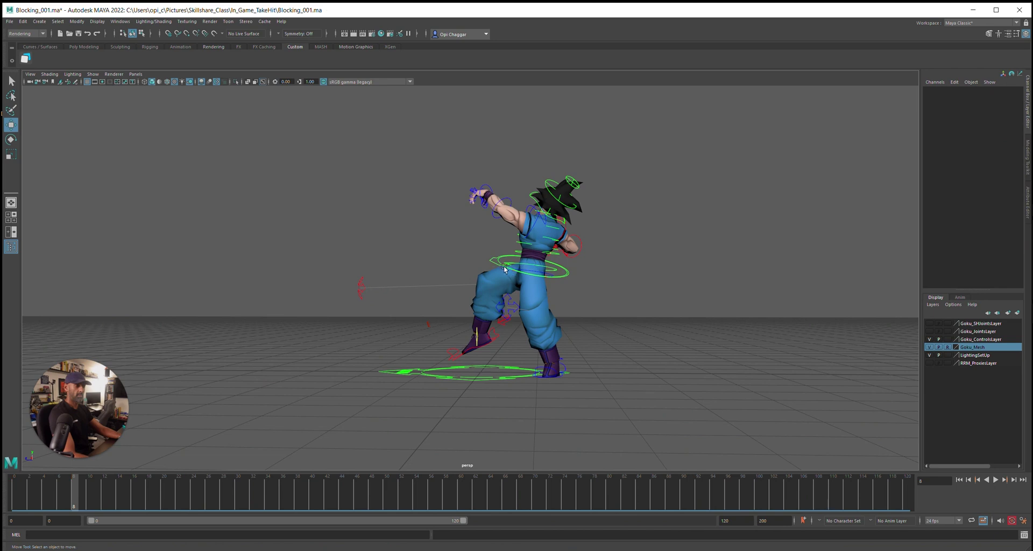
click(493, 262)
middle_drag(493, 262, 490, 270)
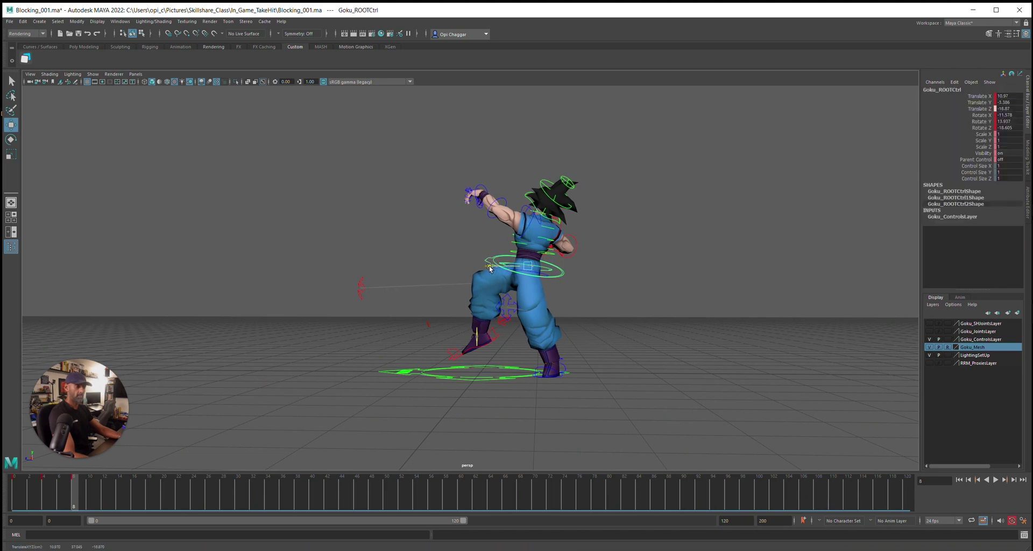
key(s)
Key all of the rig's controls at frame 8 and save the scene as Blocking_001.ma
click(488, 343)
drag(479, 303, 632, 423)
drag(307, 122, 719, 457)
key(s)
key(e)
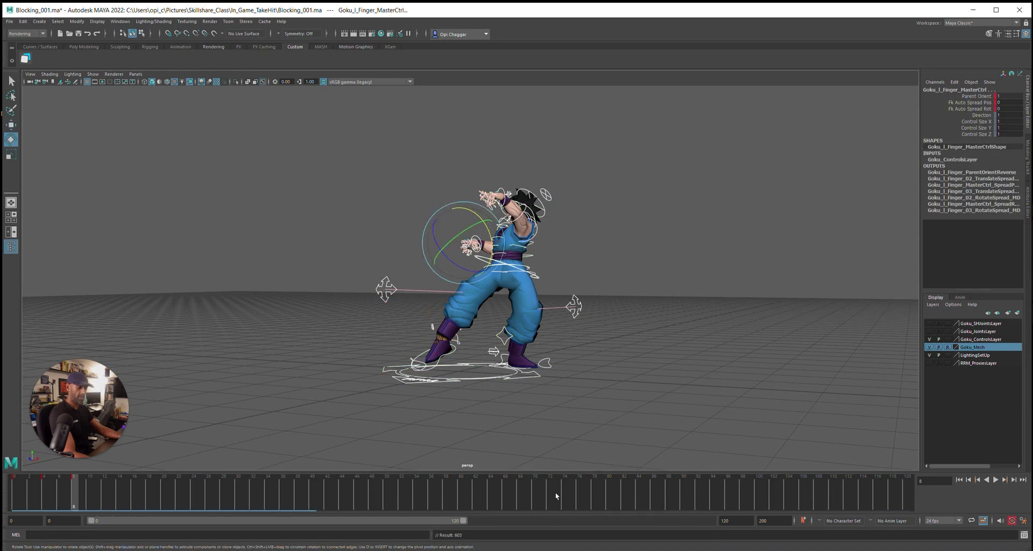
key(w)
click(343, 414)
key(w)
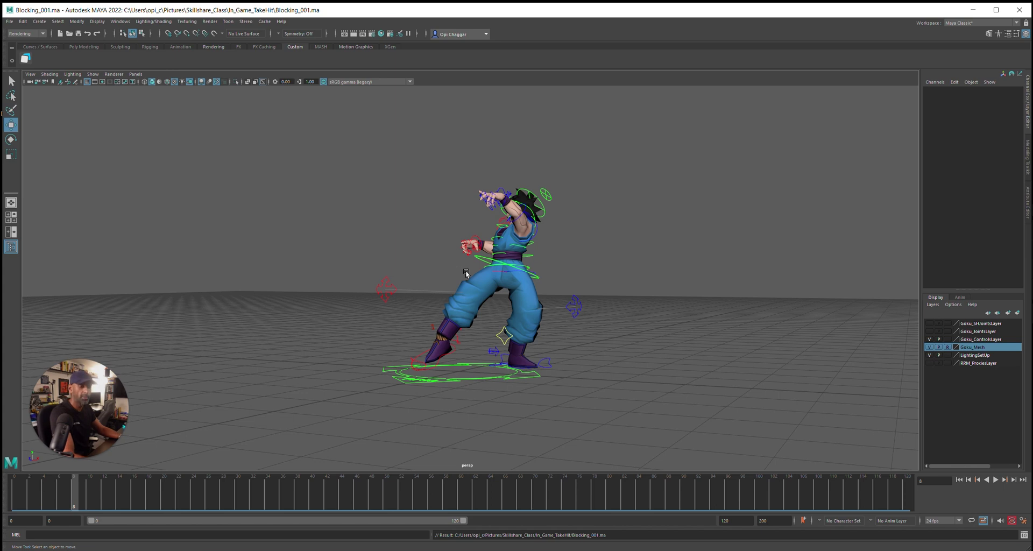
Go to frame 12 and select all of the rig's controls
click(482, 262)
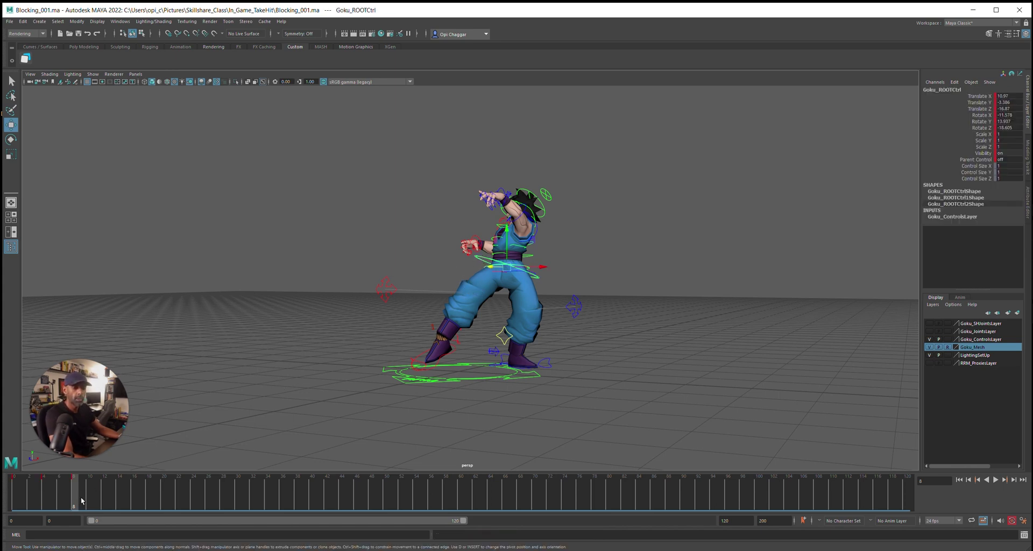
drag(82, 501, 105, 495)
drag(311, 142, 482, 256)
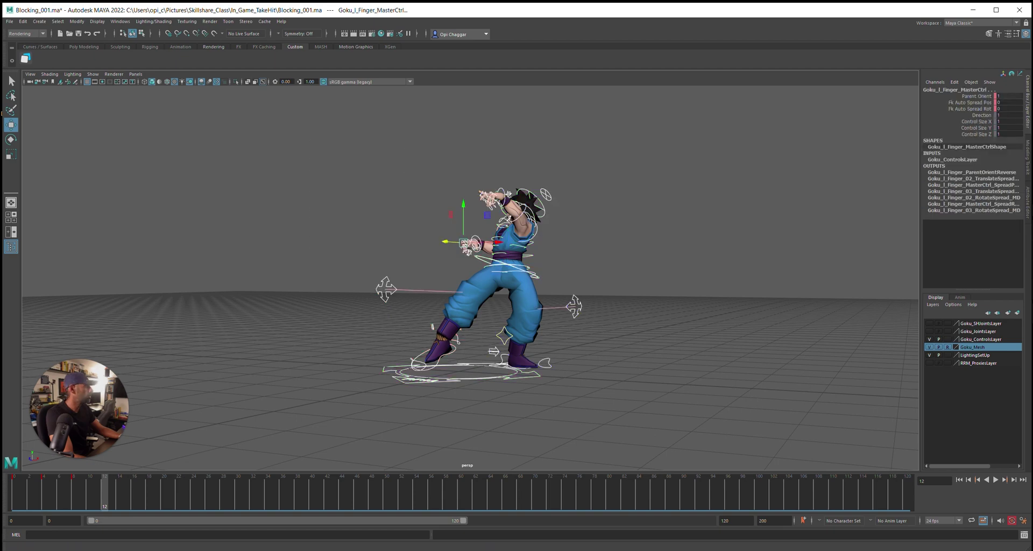
Apply stepped tangents to all of the rig's curves in the Graph Editor and play back the blocking
key(alt+Tab)
click(319, 91)
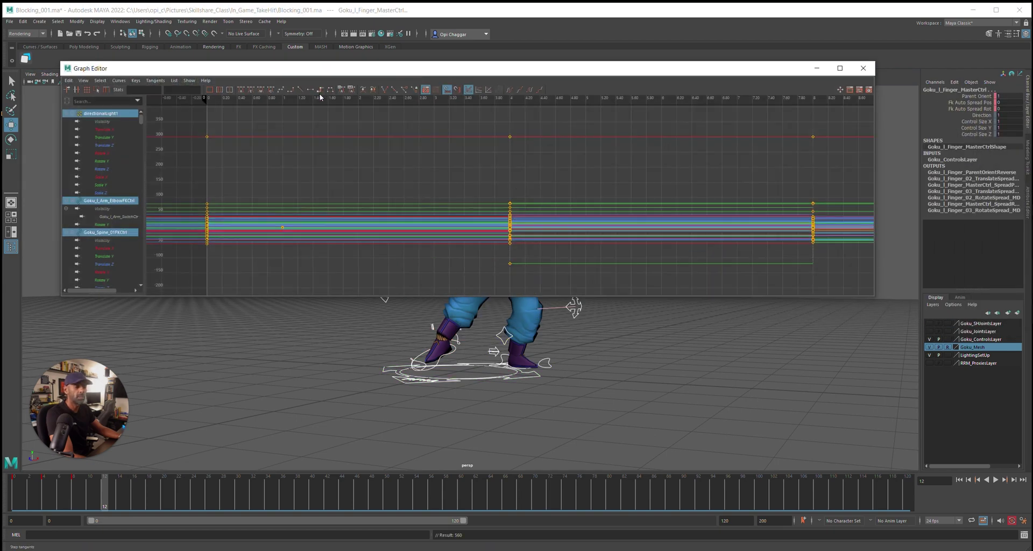
drag(315, 72, 1032, 75)
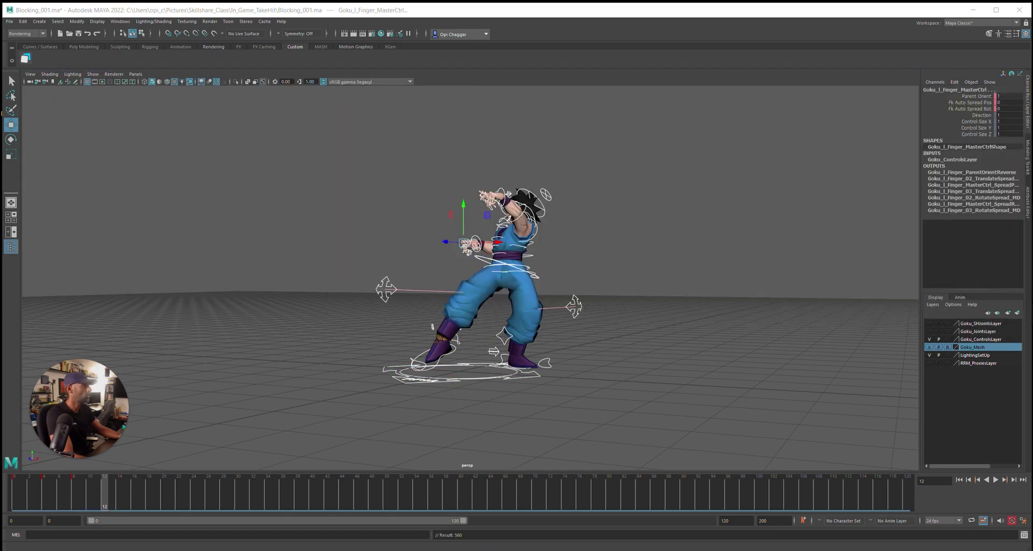
drag(14, 490, 74, 489)
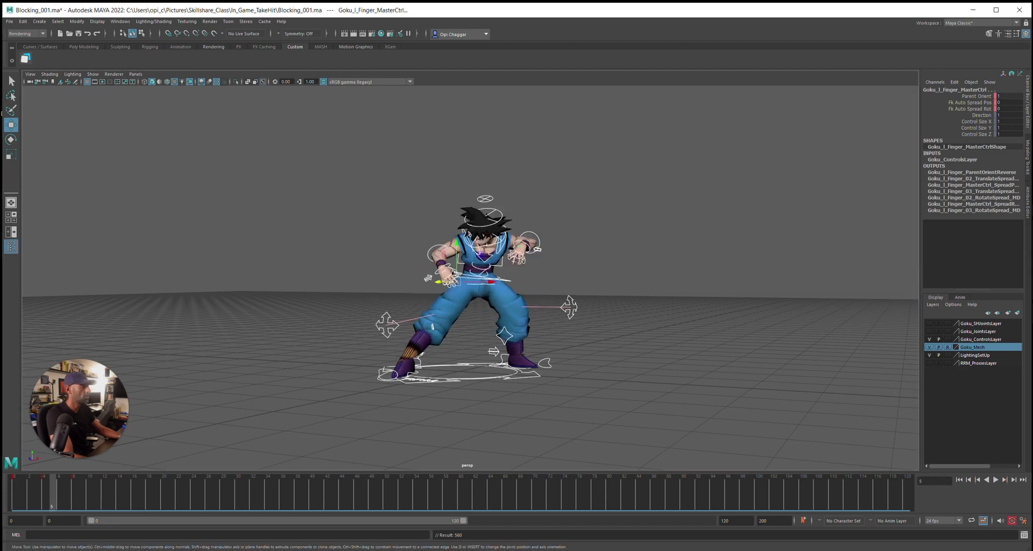
key(alt+v)
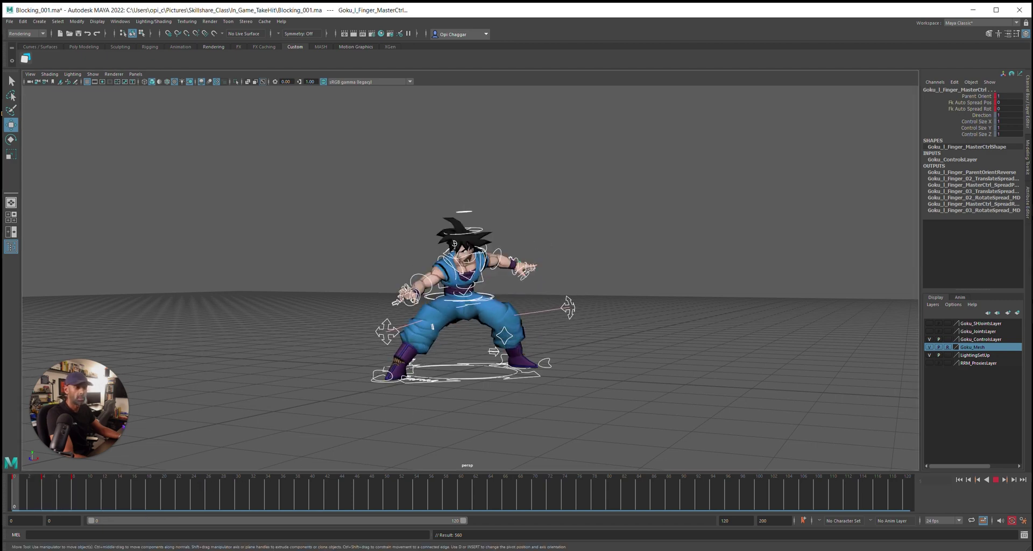
Try flat tangents on all keys in the Graph Editor, return them to stepped, and play back the blocking
drag(1032, 86, 231, 58)
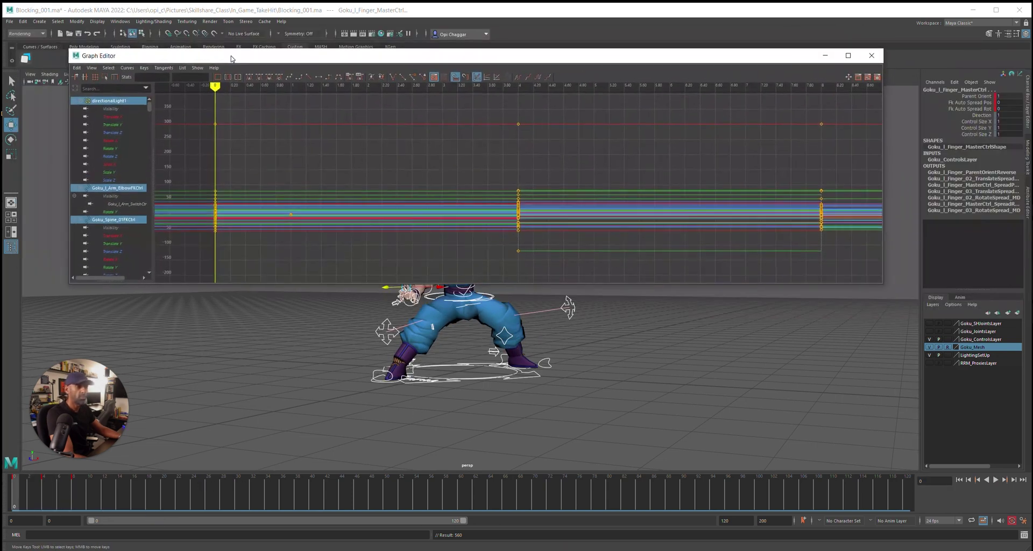
click(318, 79)
scroll(300, 124, down, 5)
drag(323, 114, 698, 242)
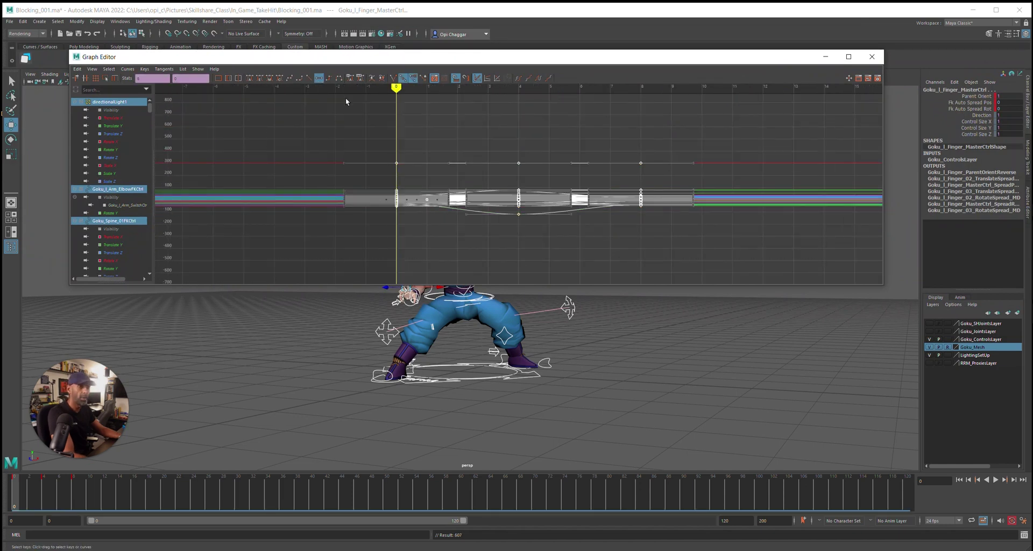
click(330, 79)
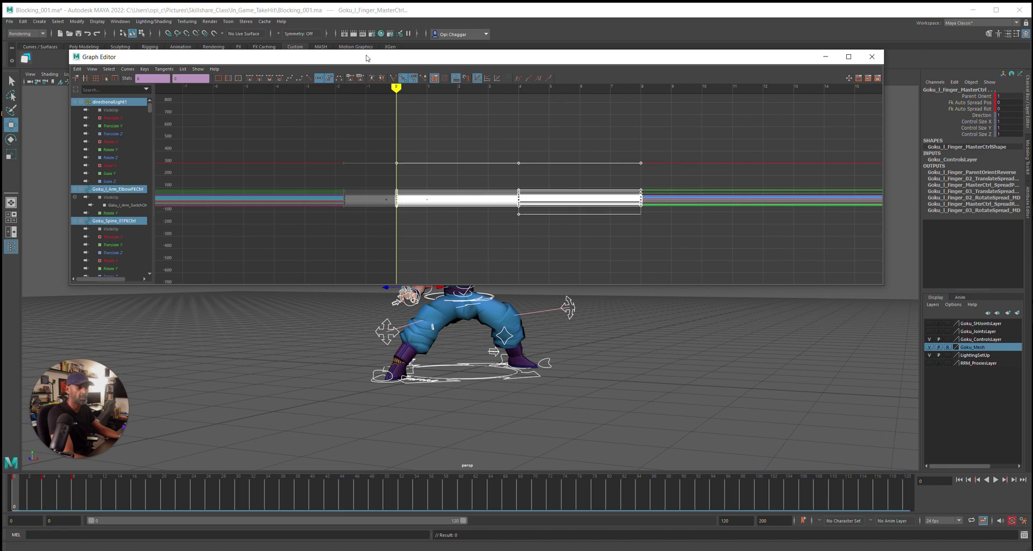
drag(367, 57, 1032, 64)
key(alt+v)
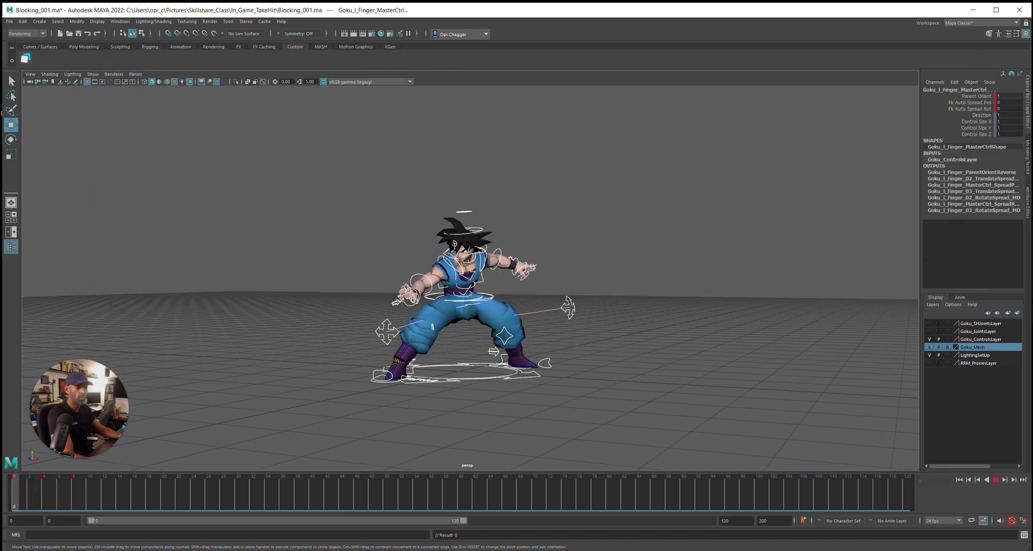
Bring the Graph Editor back into view and examine the stepped curves while playing the blocking
drag(1032, 49, 237, 59)
click(344, 131)
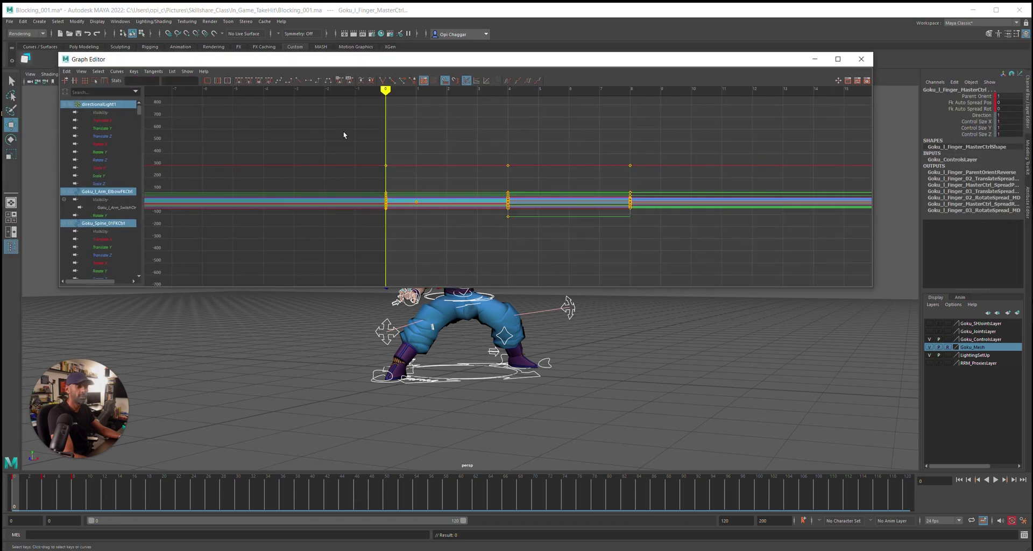
drag(343, 131, 440, 222)
key(alt+v)
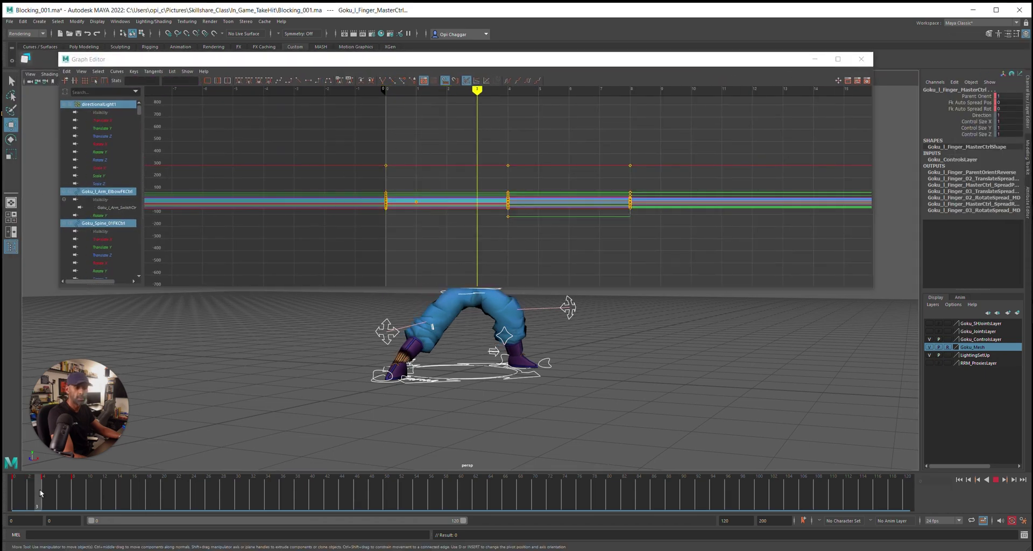
Select all keys in the Graph Editor and switch them repeatedly between flat and stepped tangents, ending on stepped
drag(346, 138, 702, 282)
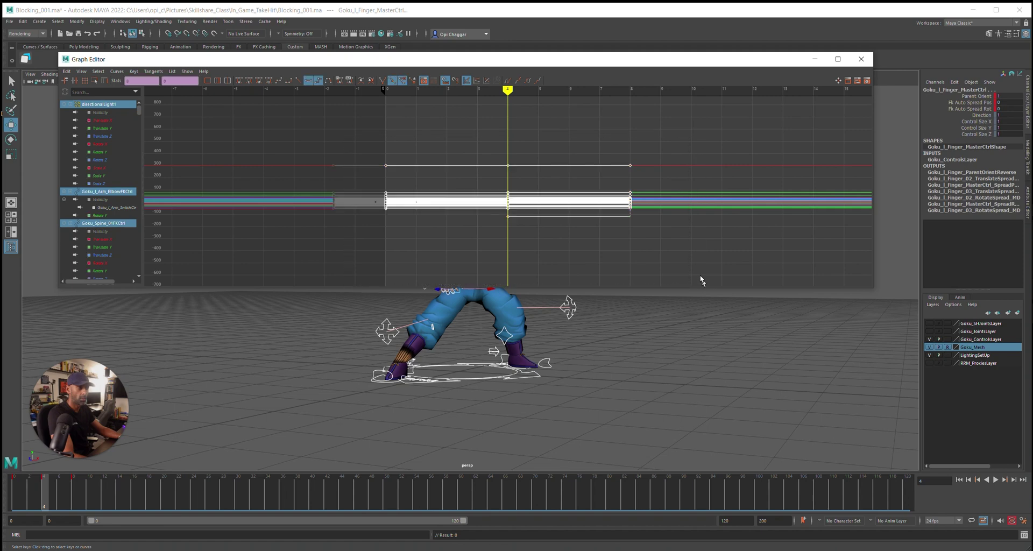
key(w)
key(e)
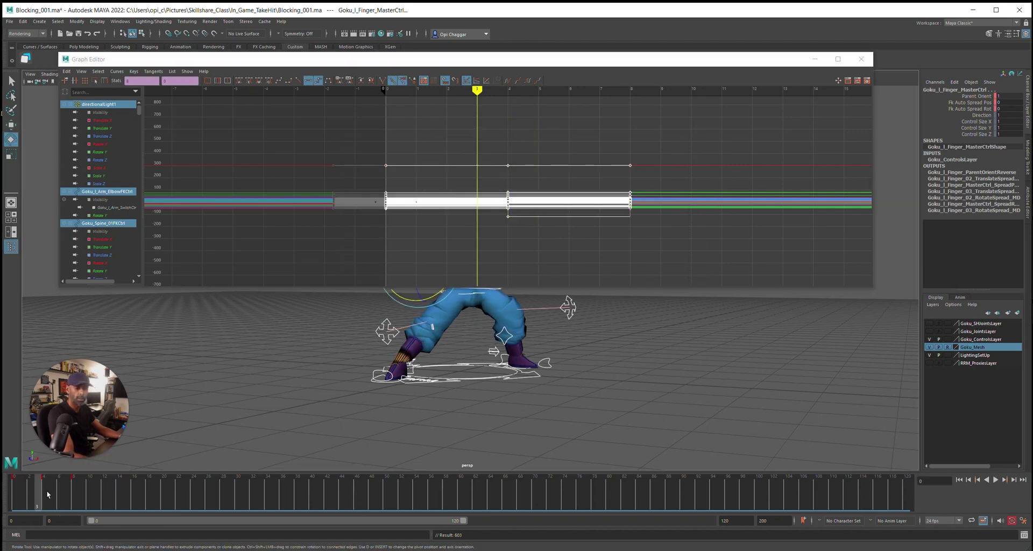
key(alt+v)
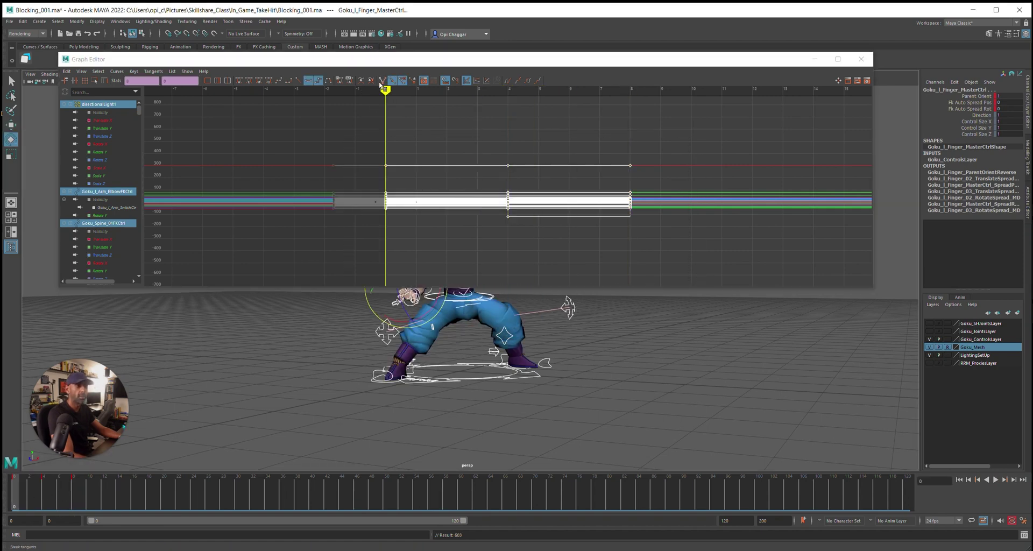
click(309, 81)
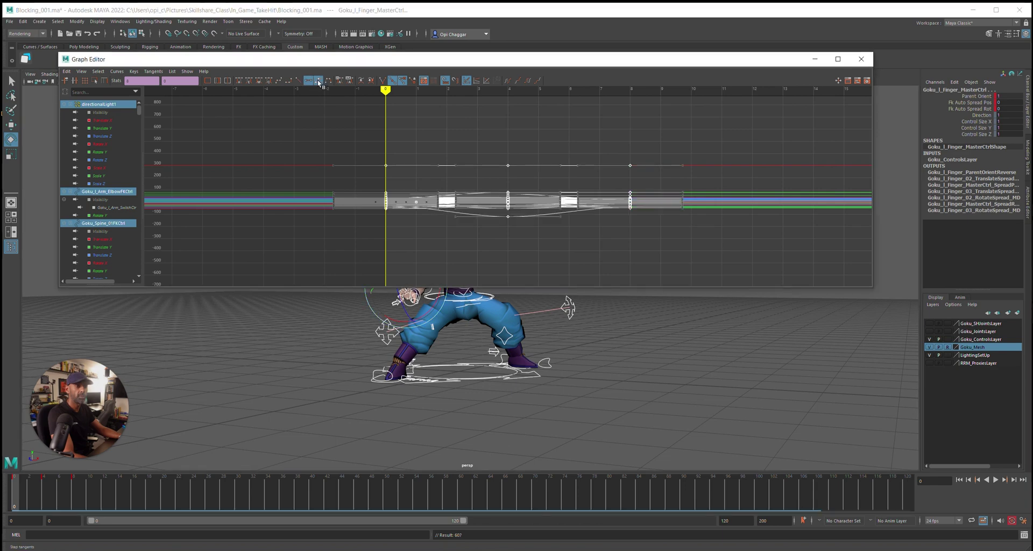
click(319, 82)
click(309, 81)
click(319, 82)
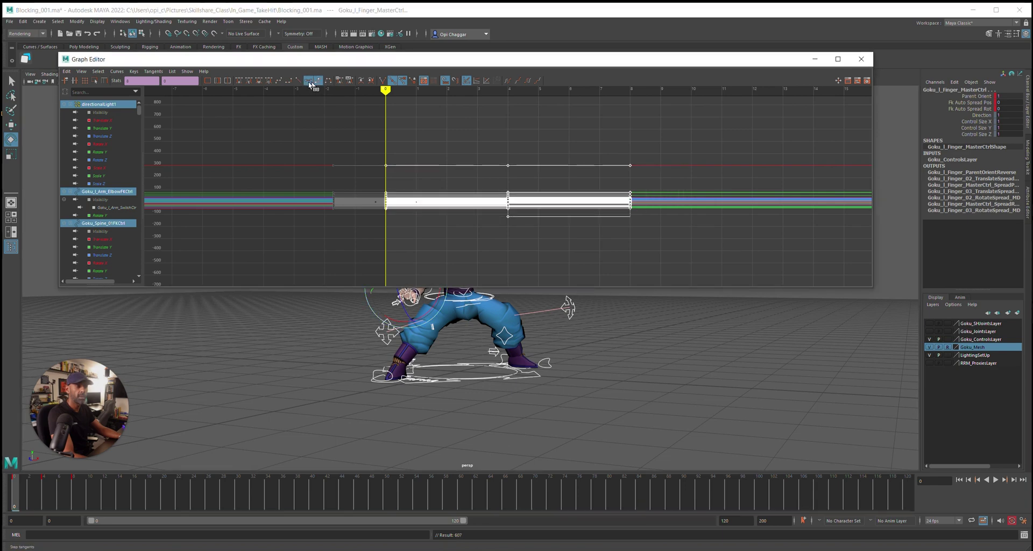
click(309, 82)
click(317, 82)
Go to frame 2 and examine the held stepped curves between the keys in the Graph Editor
drag(320, 106, 389, 155)
mouse_move(21, 507)
mouse_down()
mouse_move(43, 500)
mouse_move(28, 498)
mouse_up()
drag(420, 165, 457, 229)
drag(408, 174, 444, 229)
key(f)
scroll(425, 203, down, 10)
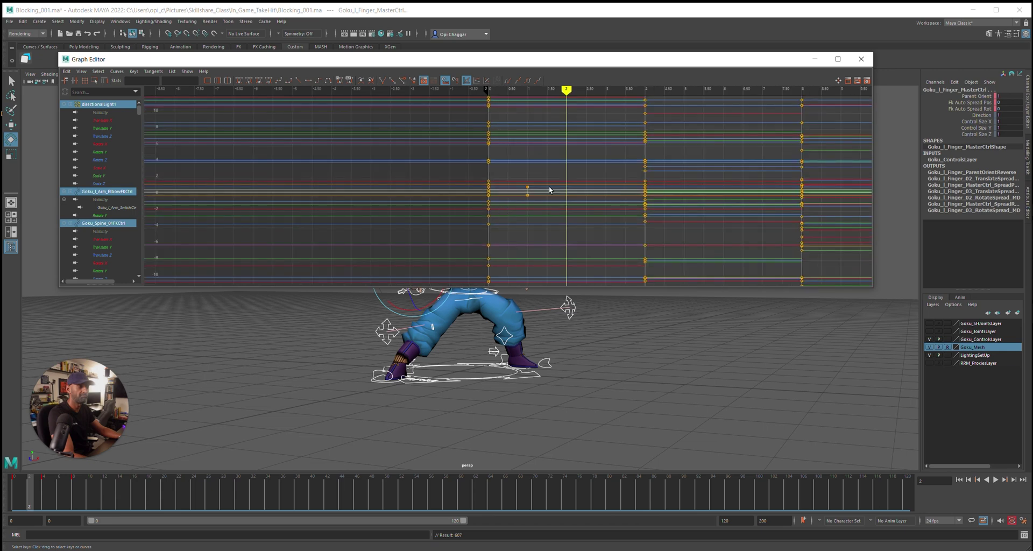
key(a)
alt+right_drag(546, 160, 489, 167)
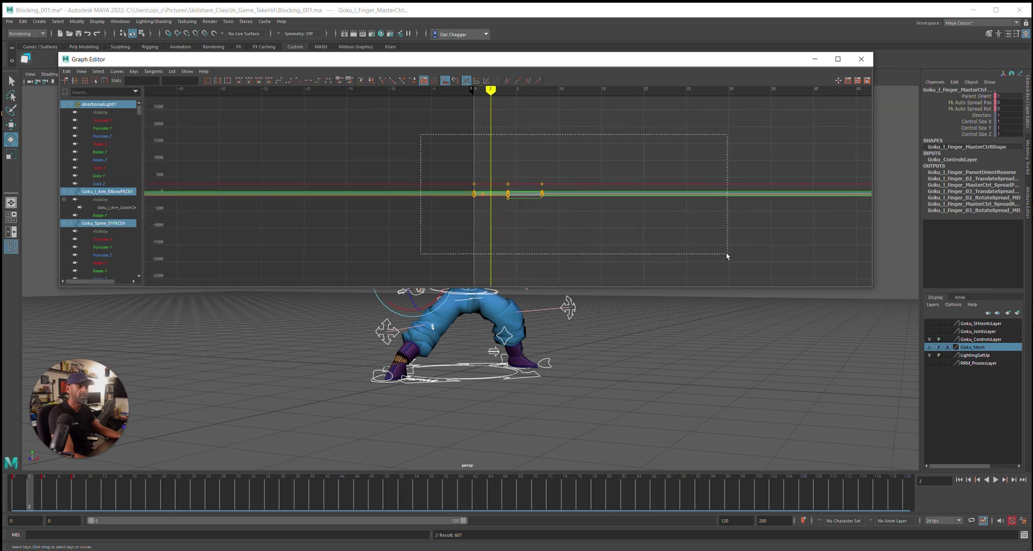
Try linear and plateau tangents on all keys, return them to stepped, and clear the Graph Editor from the view
drag(727, 256, 727, 257)
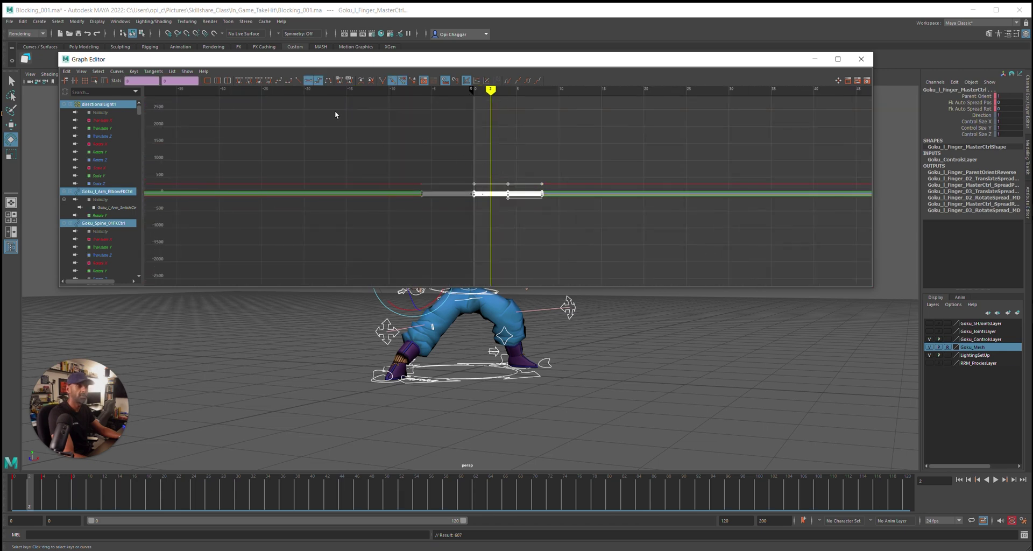
click(298, 80)
click(318, 80)
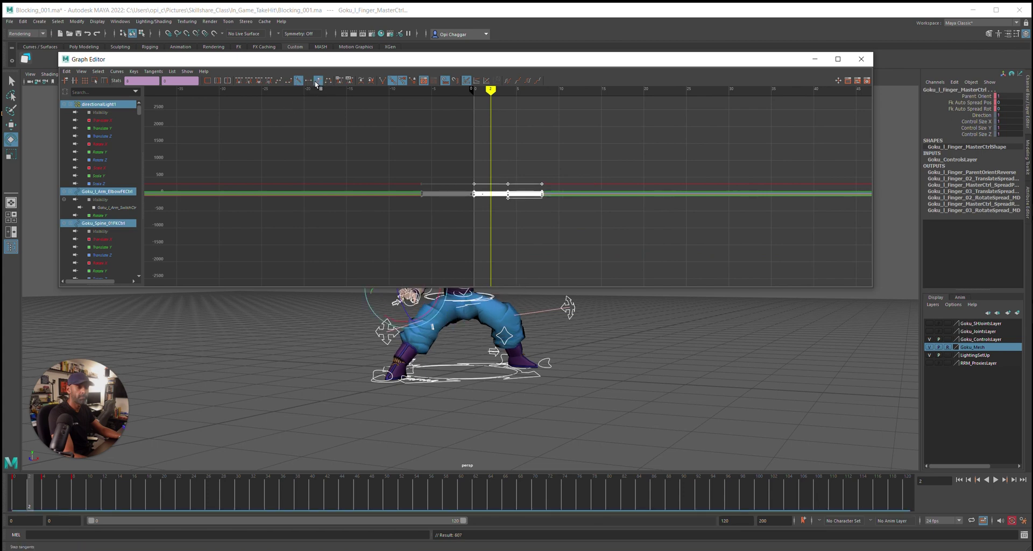
click(298, 81)
click(327, 82)
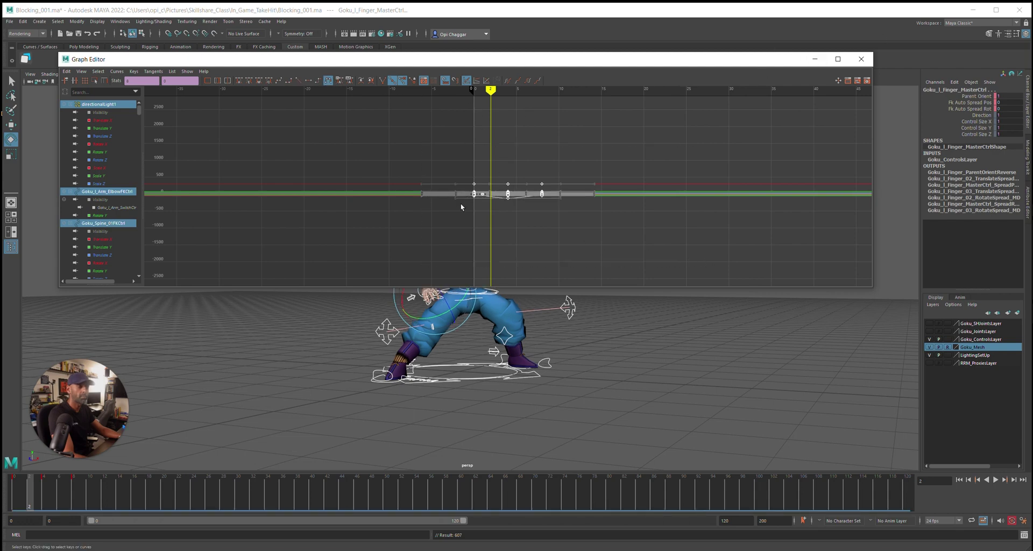
click(318, 81)
drag(606, 61, 1032, 34)
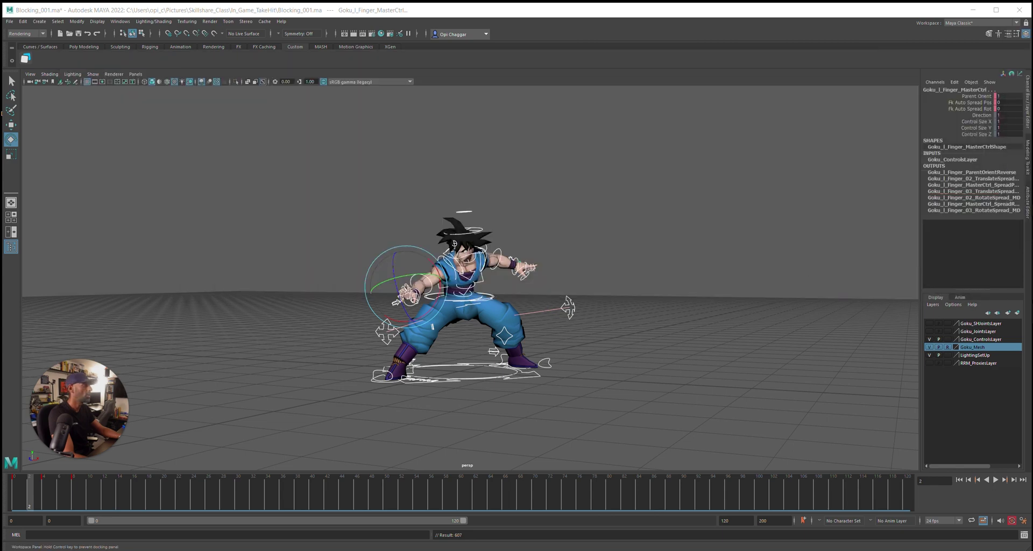
Play back and scrub the stepped poses from frame 0 to 8, and examine the held pose at frame 12 from another angle
key(alt+v)
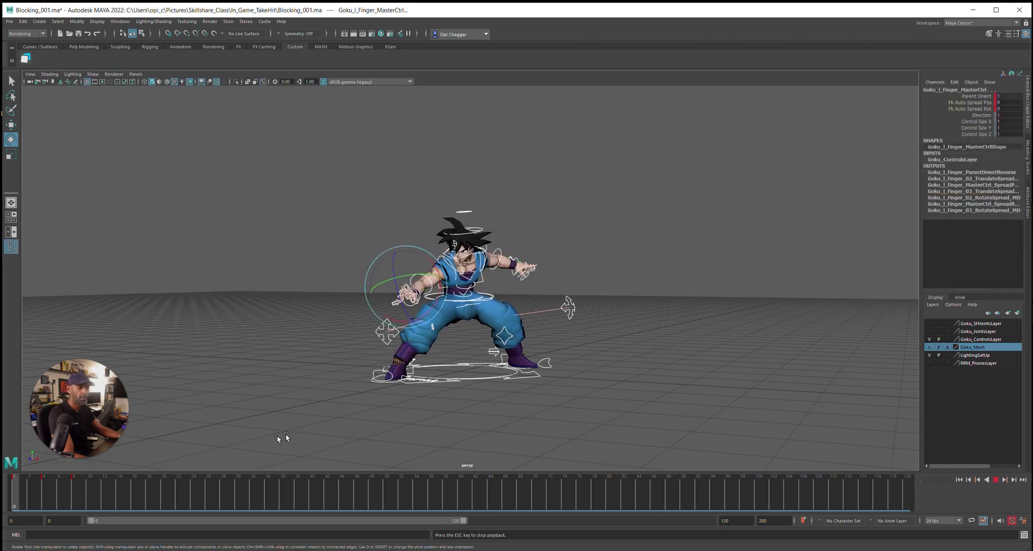
key(alt+v)
drag(30, 494, 22, 496)
click(331, 292)
drag(323, 161, 742, 518)
click(48, 488)
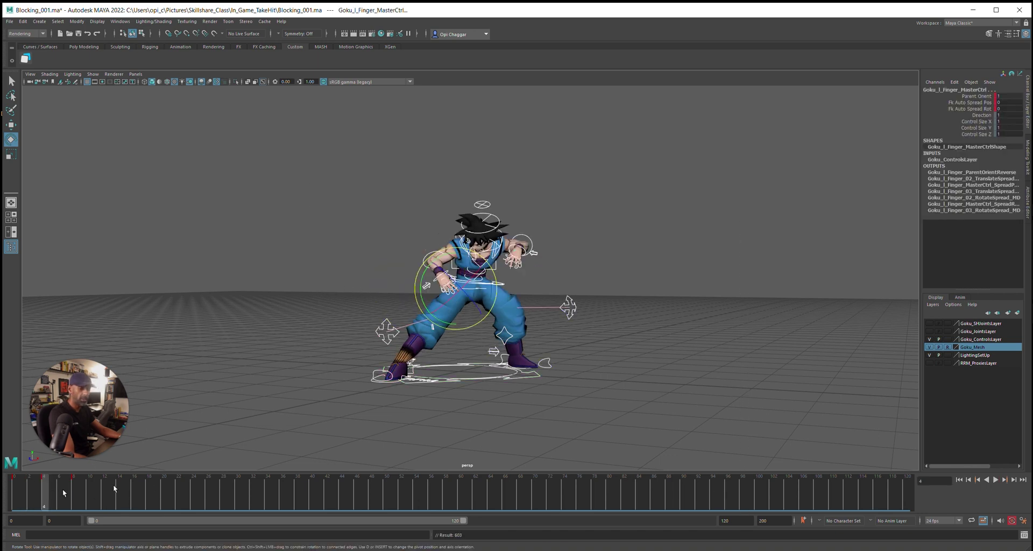
key(w)
drag(38, 495, 77, 503)
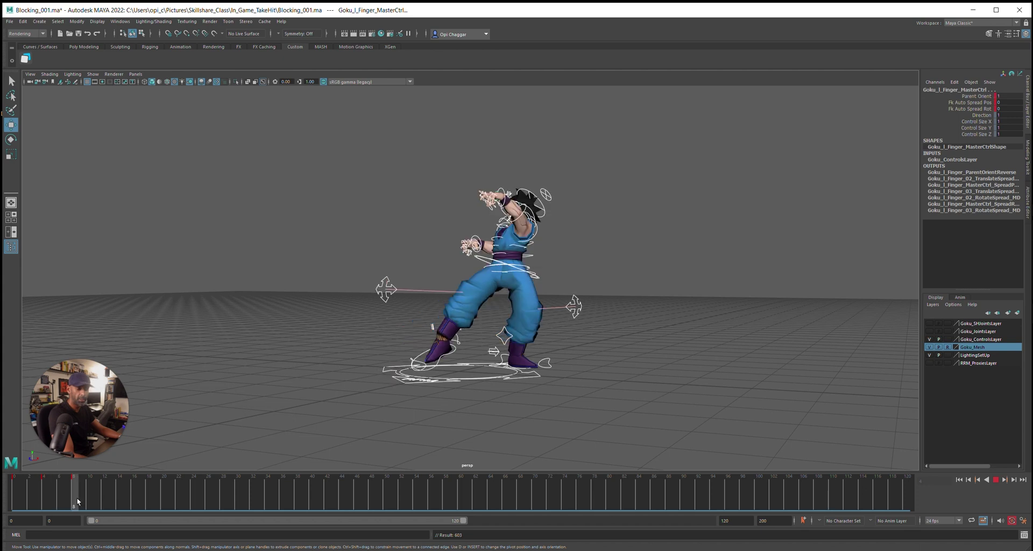
alt+right_drag(444, 352, 470, 353)
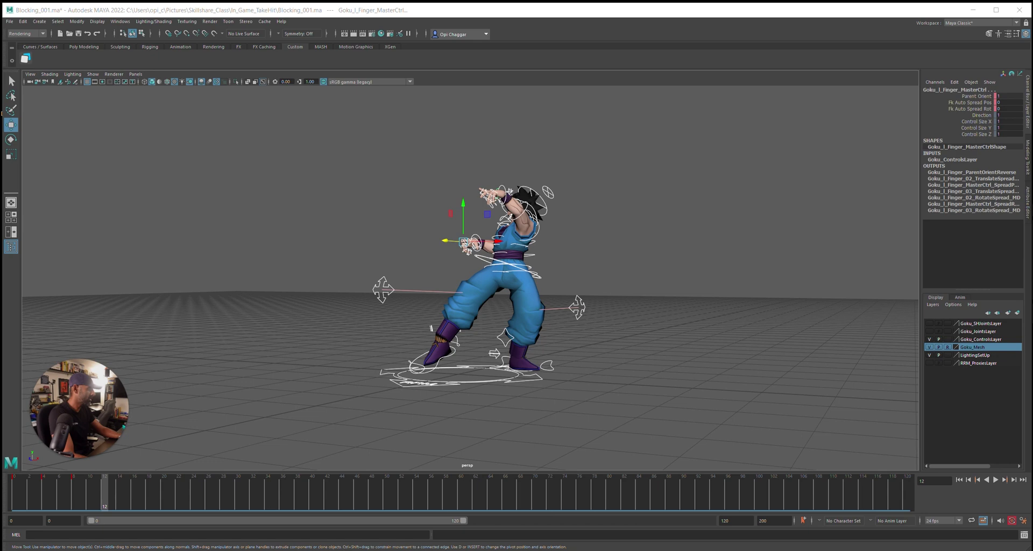
alt+drag(337, 360, 529, 368)
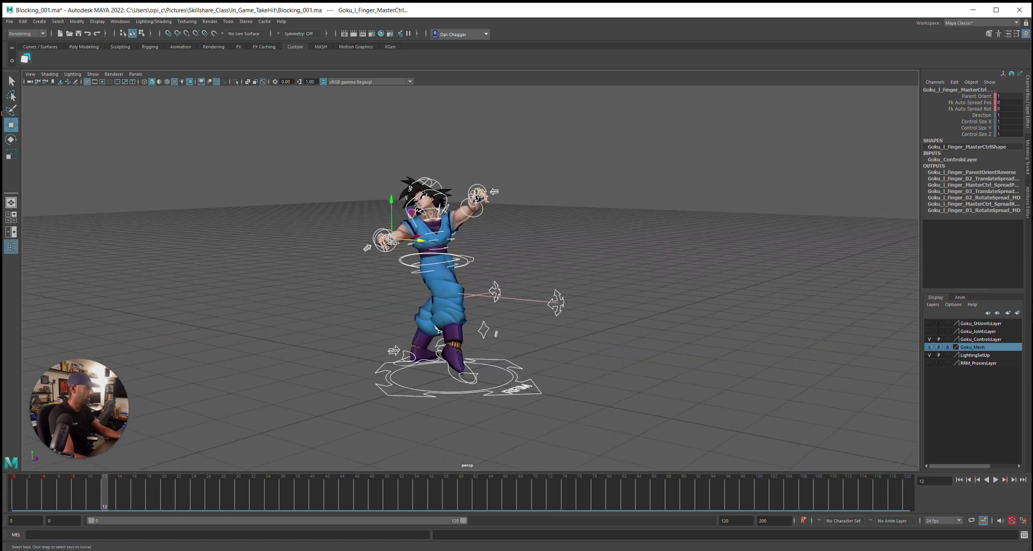
Check the stumbling pose in the reference video up to frame 932 and return to Maya
key(alt+Tab)
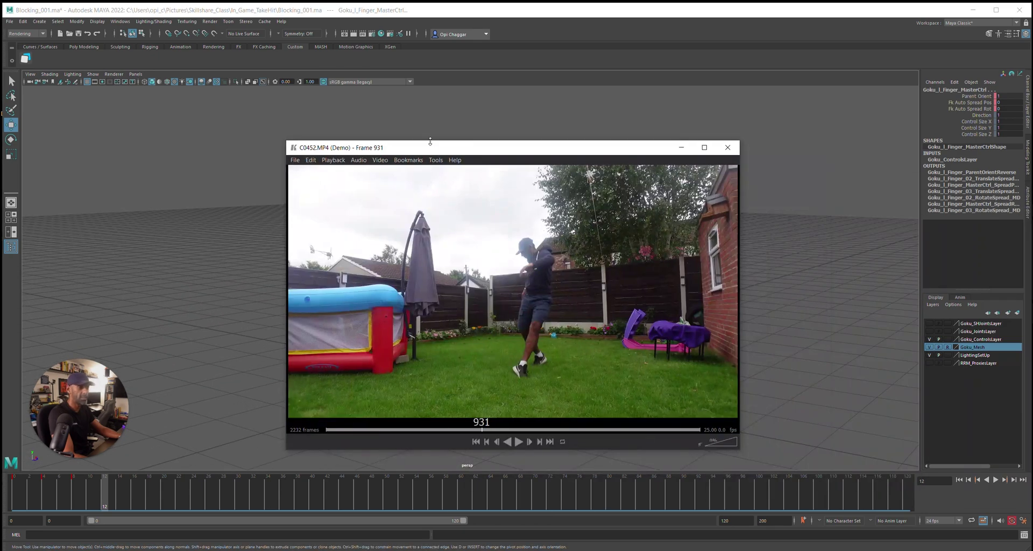
mouse_move(538, 289)
mouse_down()
mouse_move(509, 285)
mouse_move(549, 291)
mouse_up()
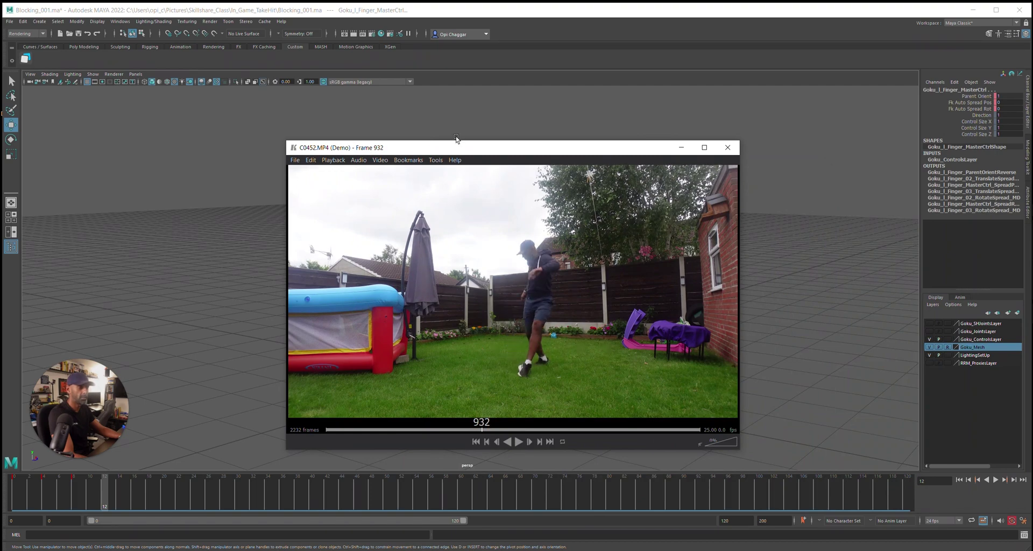
key(alt+Tab)
Rotate the head control at frame 12 so the face tips forward and down
alt+drag(480, 350, 515, 359)
click(416, 208)
key(e)
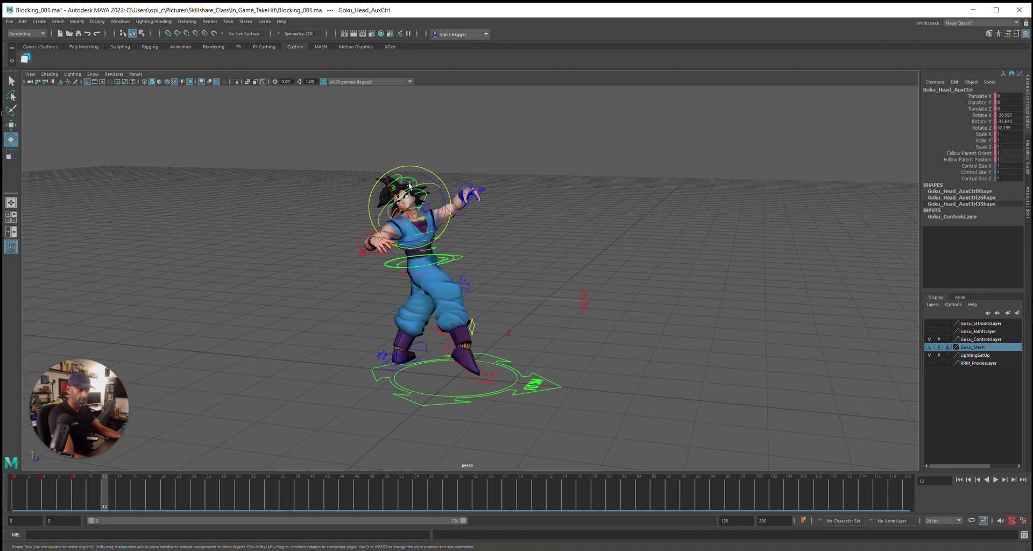
drag(409, 185, 404, 225)
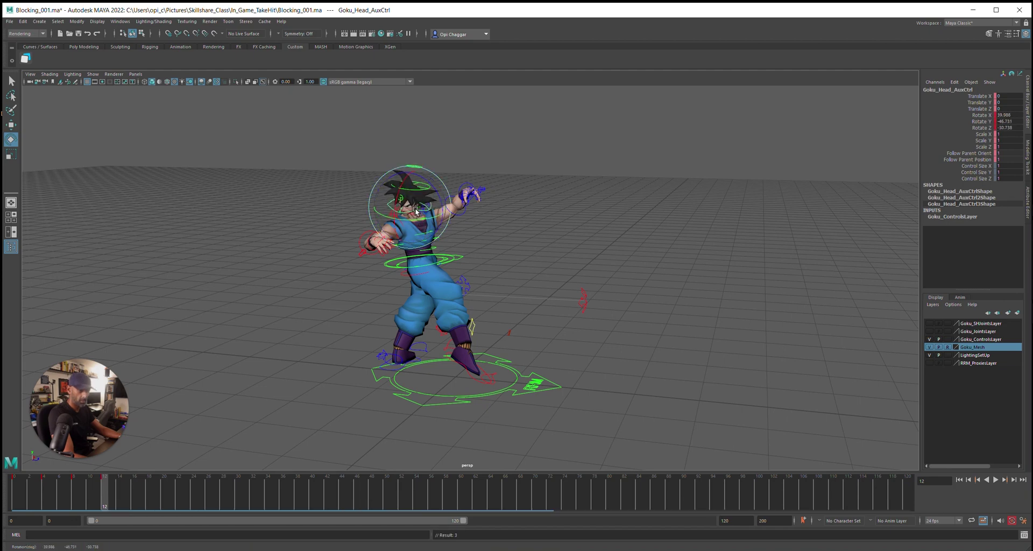
Shift the root control backward at frame 12, judging the body's position from the side
click(451, 269)
alt+drag(489, 276, 403, 267)
click(456, 260)
key(w)
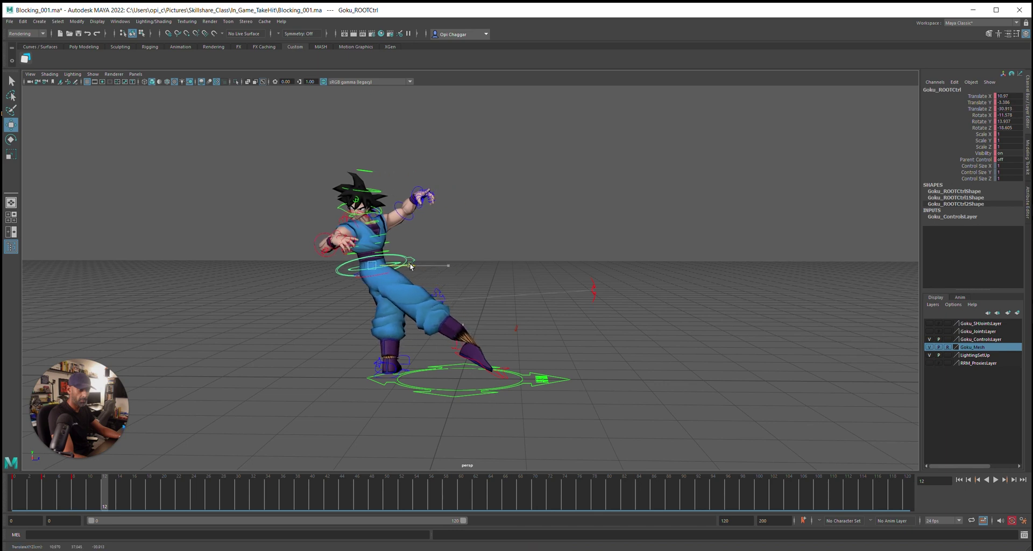
Zero the right foot control's translation and rotation, then slide it back in Z to about -61.7 and turn it outward in Y
click(458, 357)
drag(458, 357, 319, 343)
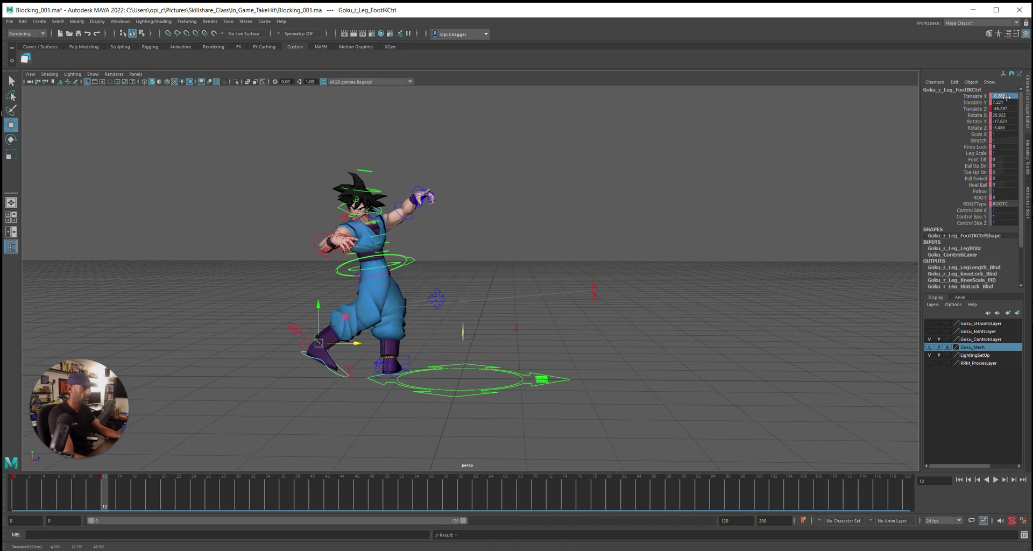
key(Return)
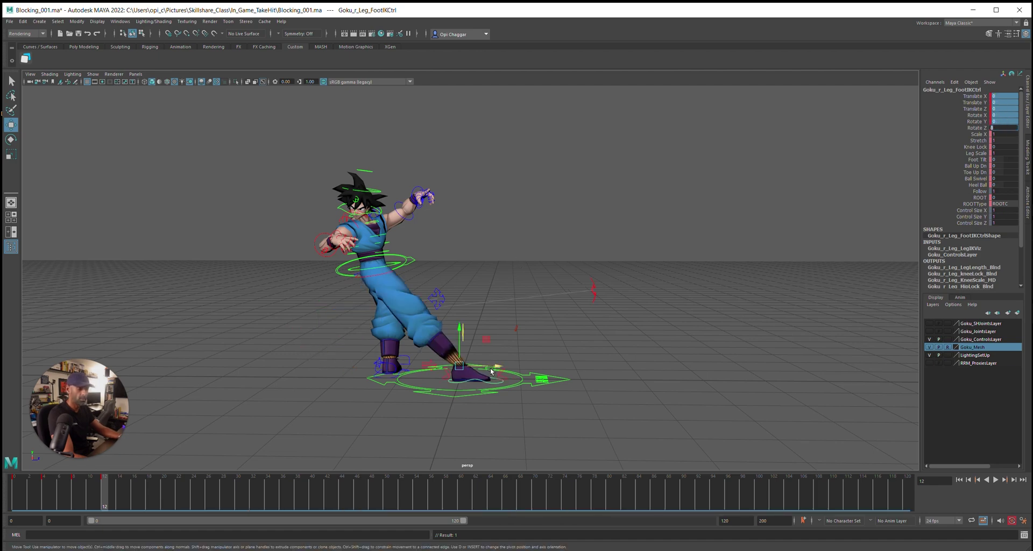
mouse_move(495, 366)
mouse_down()
mouse_move(340, 376)
mouse_move(431, 372)
mouse_move(446, 355)
mouse_move(437, 337)
mouse_move(491, 356)
mouse_up()
key(e)
key(ctrl+z)
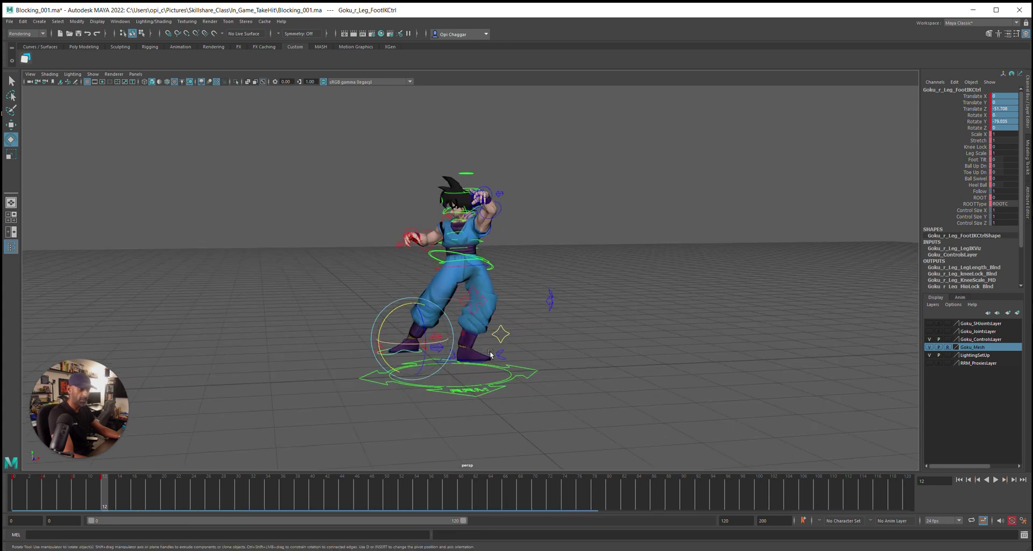
Rotate the root control to level the hips and bring the torso over the legs
click(491, 269)
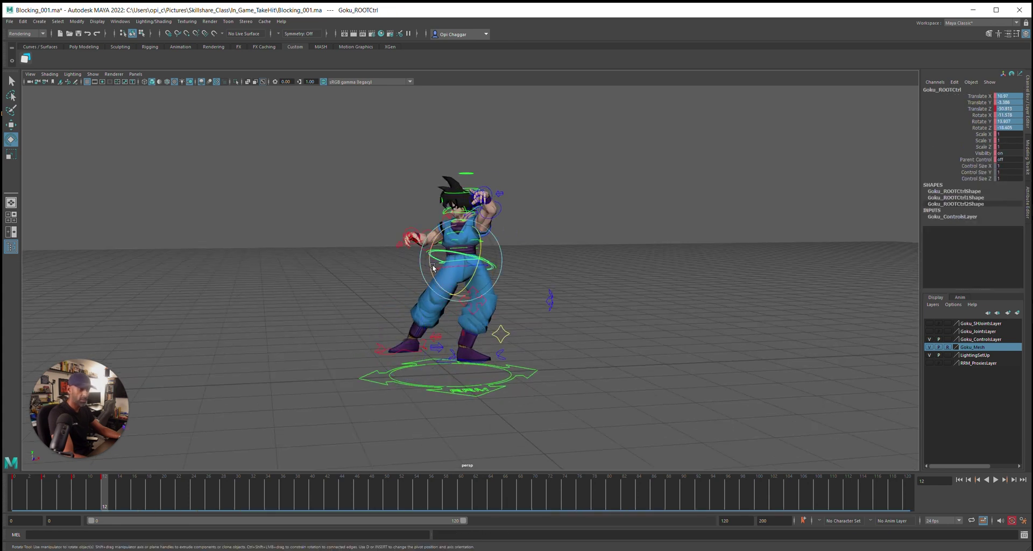
drag(433, 267, 483, 254)
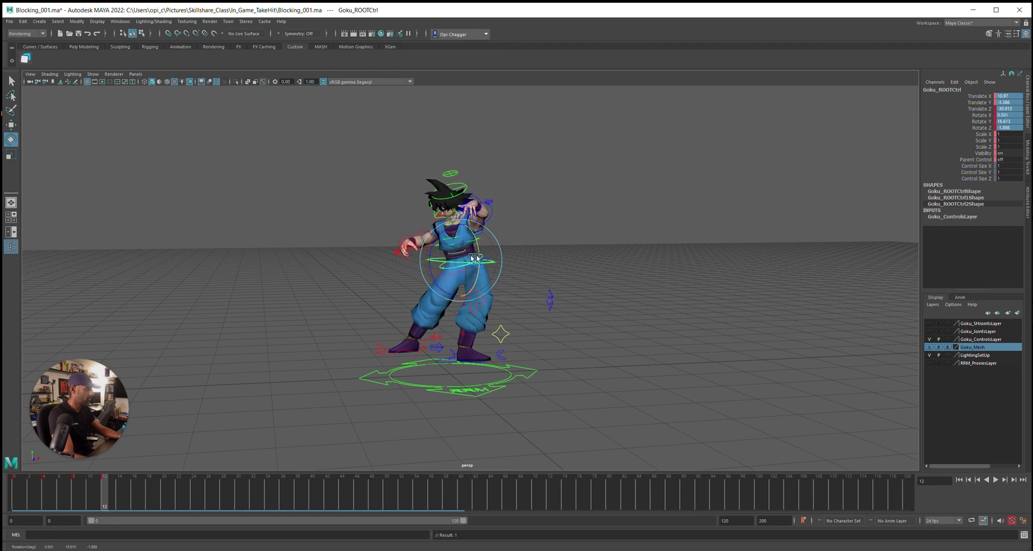
drag(457, 267, 404, 281)
alt+right_drag(404, 281, 463, 275)
click(470, 254)
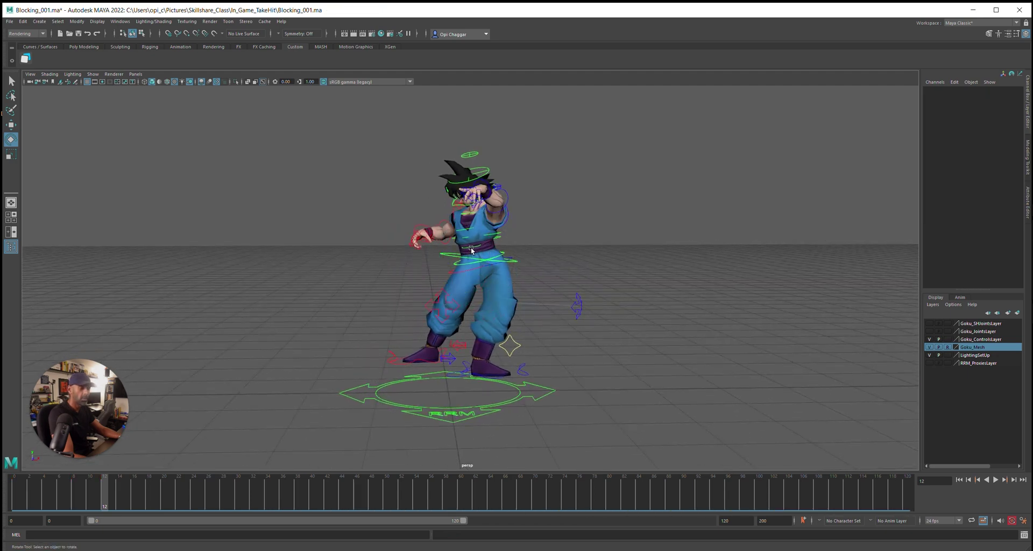
Fine-tune the torso and root rotation from several angles, turning the root to about -10° in Y
click(481, 246)
mouse_move(512, 229)
mouse_down()
mouse_move(484, 250)
mouse_move(518, 228)
mouse_up()
alt+drag(667, 216, 554, 208)
click(609, 232)
click(616, 232)
drag(607, 230, 478, 276)
click(510, 270)
click(490, 271)
click(491, 271)
click(553, 264)
alt+drag(554, 265, 509, 276)
click(497, 273)
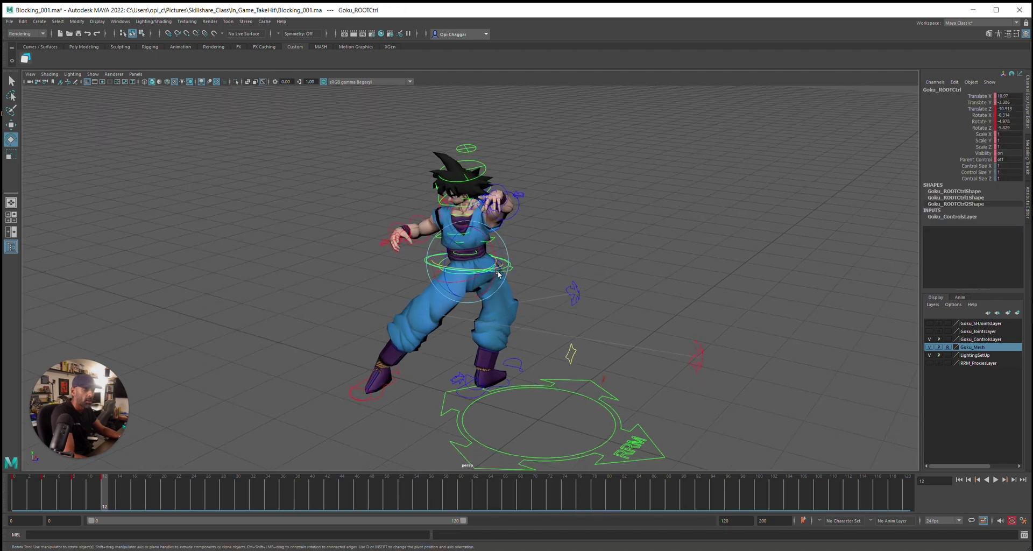
drag(482, 272, 472, 272)
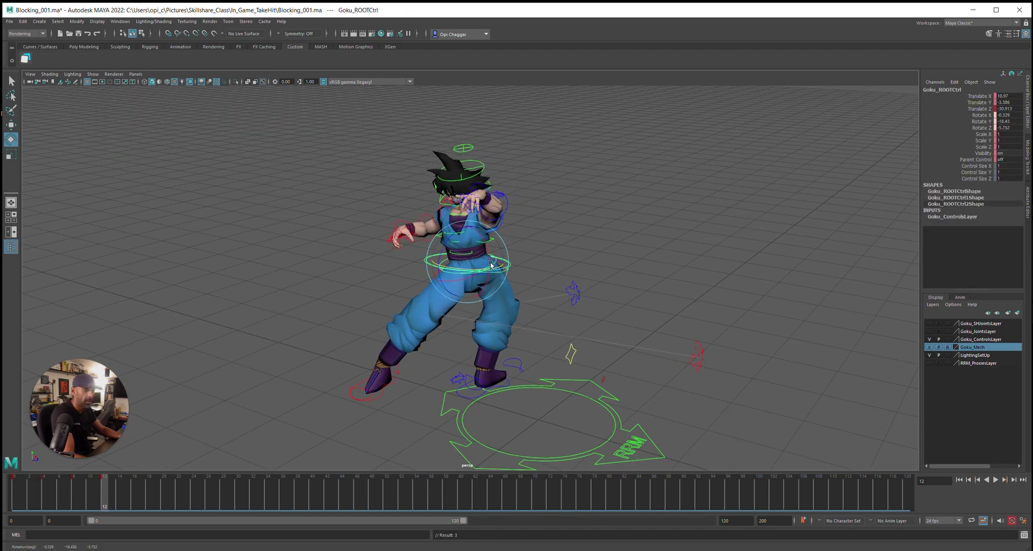
Turn the root control to about -43.8° in Rotate Y alone, then lean the torso forward
click(948, 122)
middle_drag(483, 271, 461, 264)
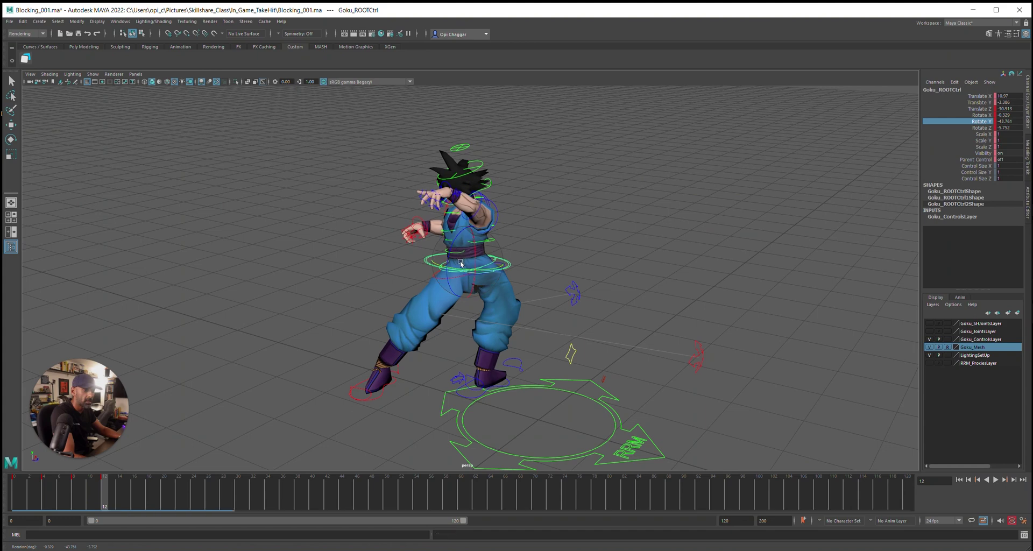
drag(474, 253, 446, 262)
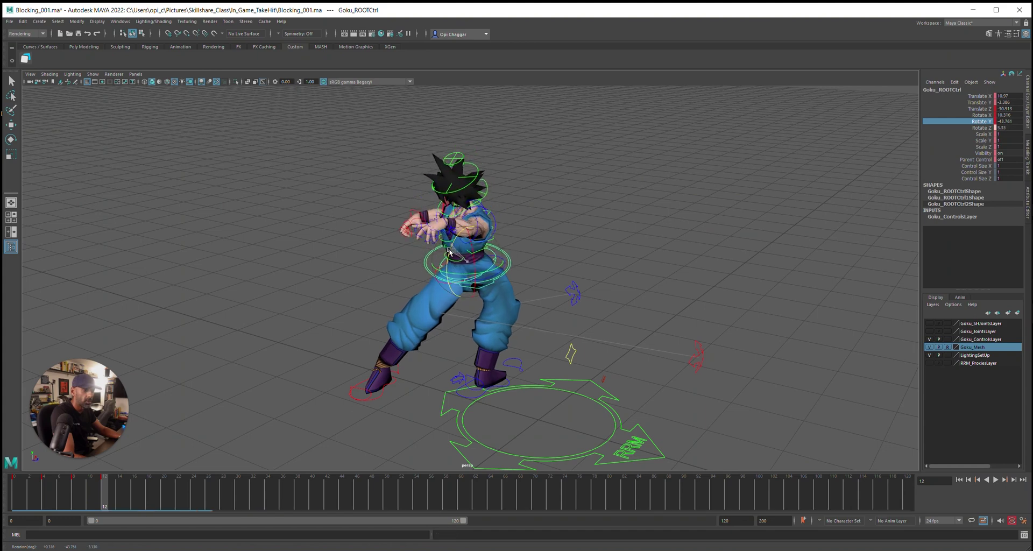
Rotate the left foot control to about 36.8° in Y to follow the hips
alt+drag(443, 350, 506, 360)
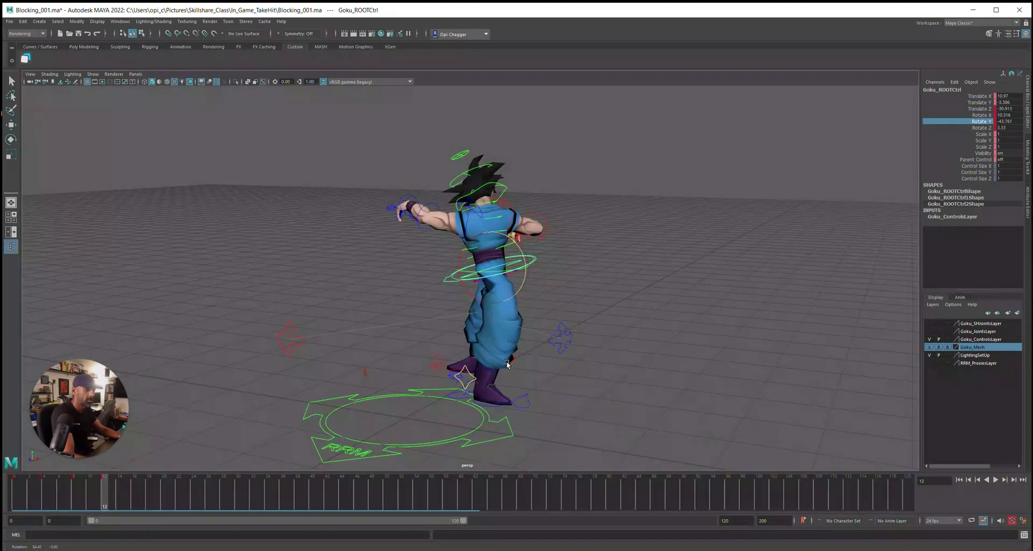
click(545, 423)
alt+drag(545, 423, 482, 421)
click(499, 404)
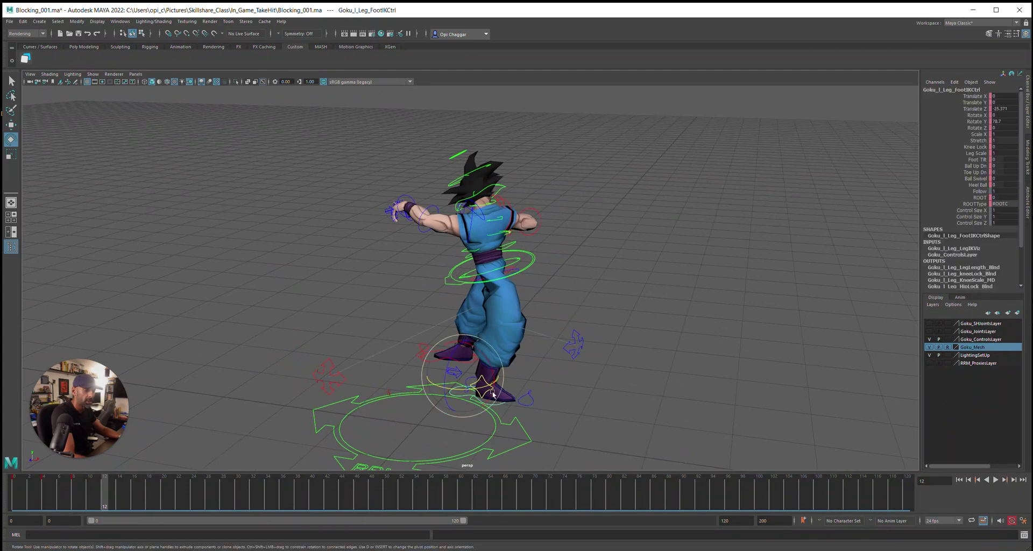
drag(481, 387, 517, 259)
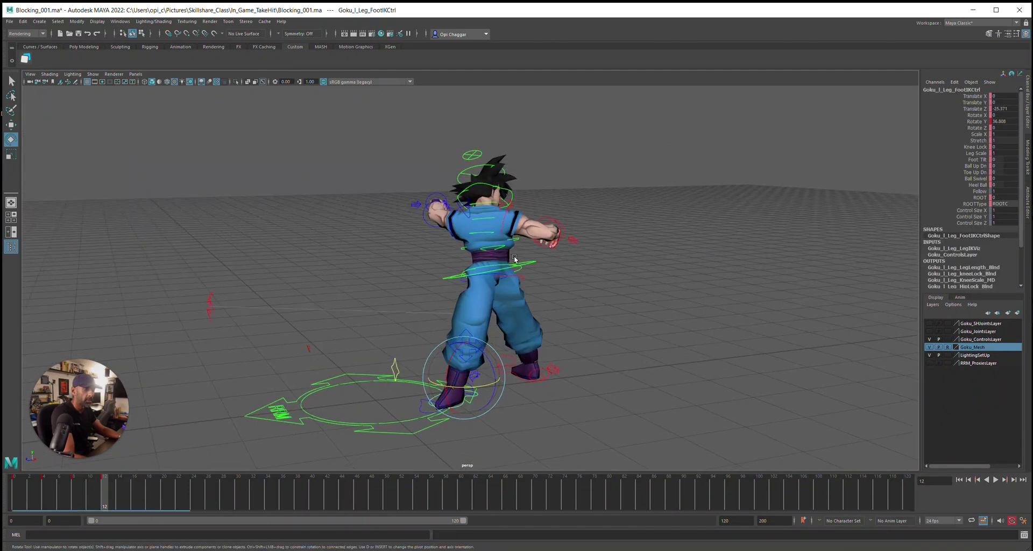
Shift the root control slightly forward and reposition the left knee control
click(534, 263)
click(433, 334)
mouse_move(433, 335)
alt+mouse_down()
mouse_move(474, 356)
mouse_move(445, 345)
alt+mouse_up()
key(w)
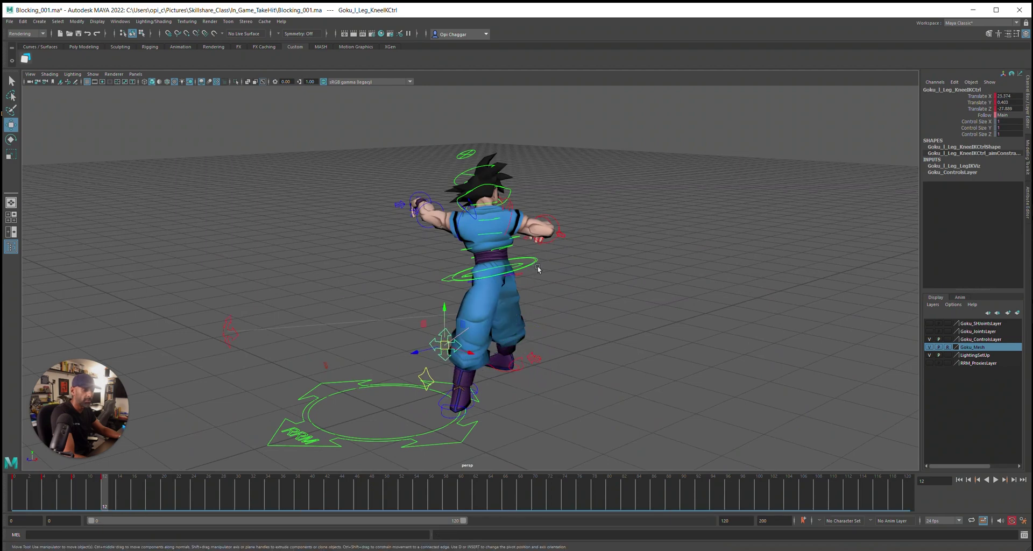
Rotate the root control so the chest turns partly back from the twisted pose
click(534, 263)
alt+drag(534, 263, 509, 248)
key(e)
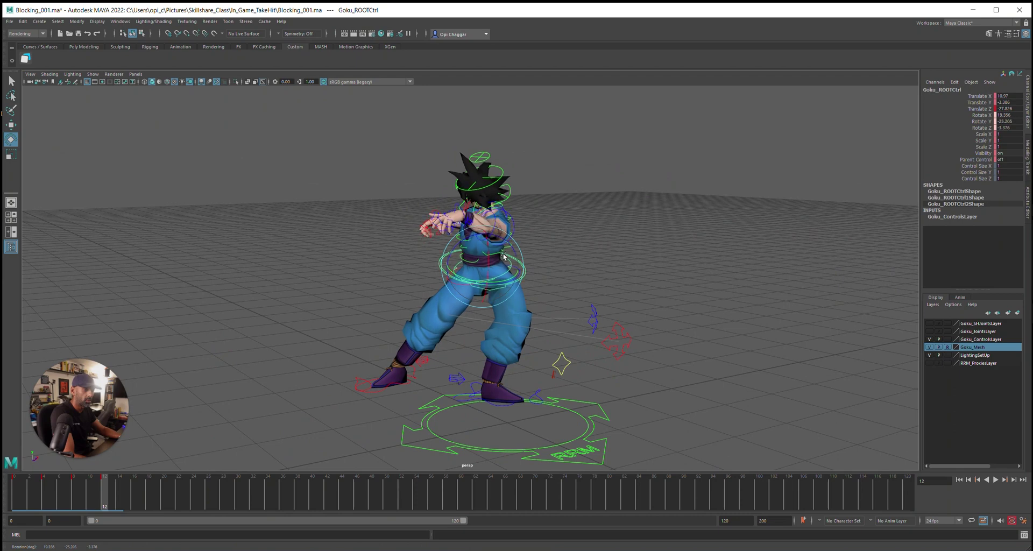
alt+drag(464, 284, 559, 266)
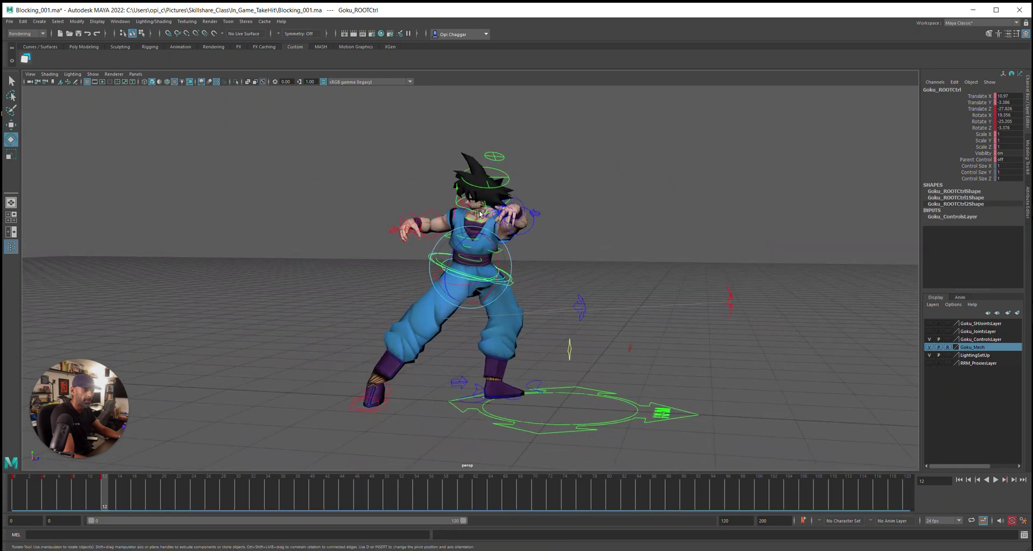
Adjust the head's rotation and swing the left arm down with the left shoulder FK control
click(479, 213)
drag(477, 204, 490, 218)
drag(458, 182, 425, 244)
click(606, 237)
click(512, 223)
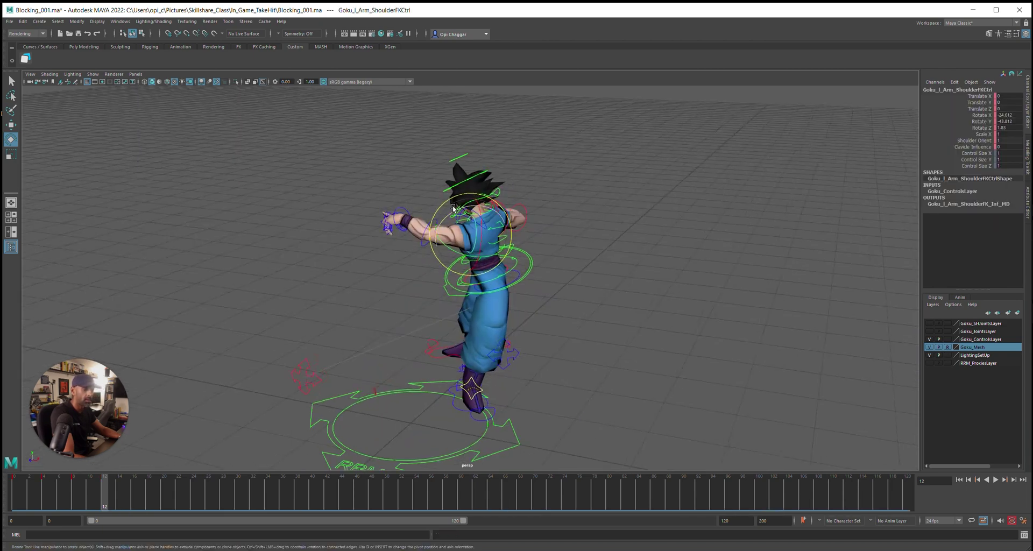
drag(447, 212, 494, 278)
Shift the root control sideways over the feet to about 2.7 in Translate X
click(531, 269)
key(w)
click(493, 272)
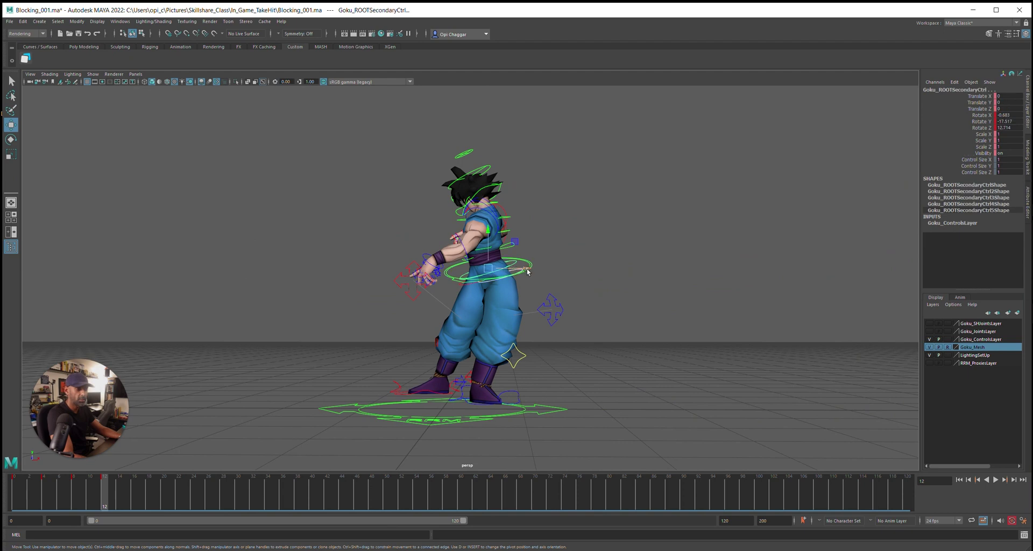
click(574, 279)
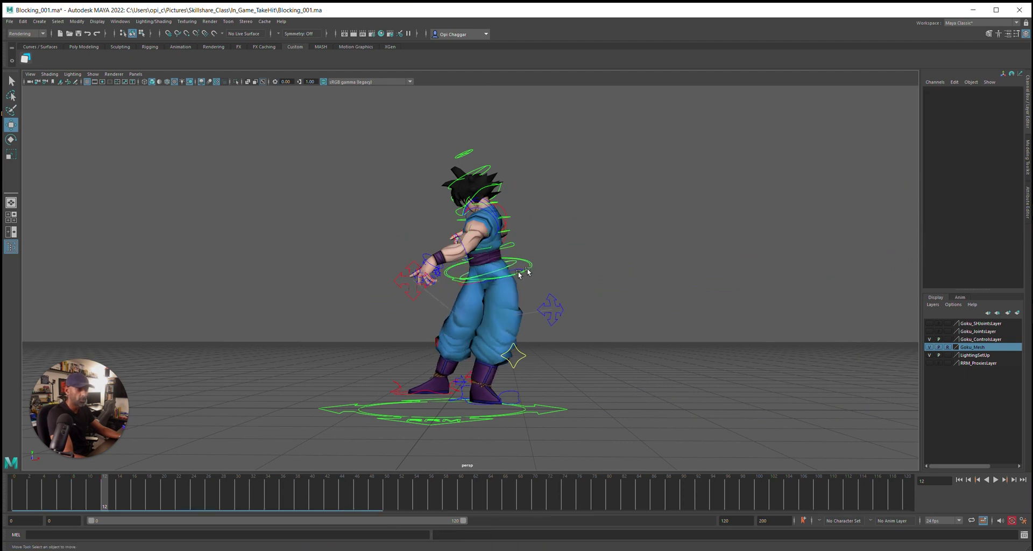
click(530, 266)
drag(532, 268, 584, 355)
Move the root back to about -33.2 in Z, set its height to about -5.4 in Y, and key it at frame 12
alt+drag(584, 355, 502, 315)
alt+drag(502, 317, 593, 327)
click(426, 266)
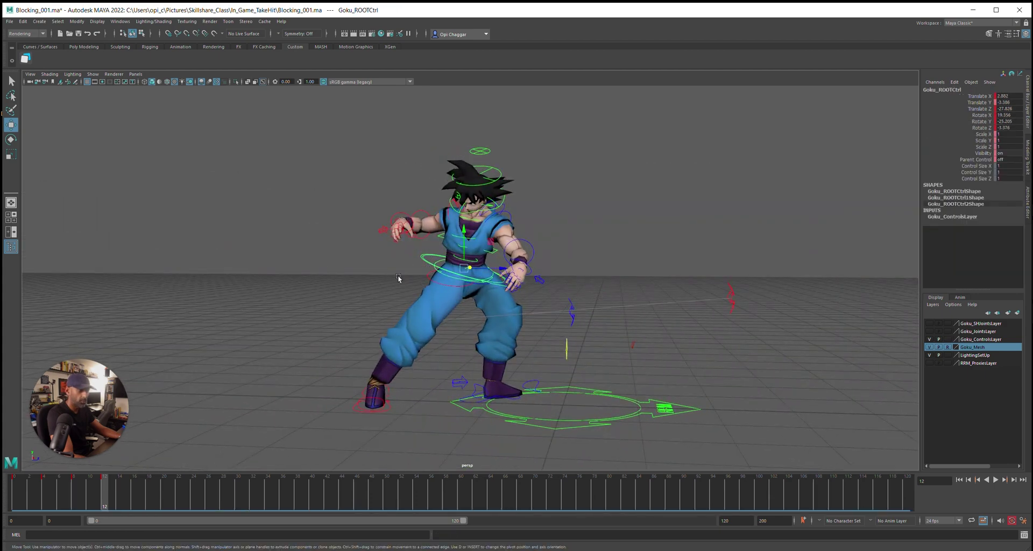
alt+drag(399, 280, 409, 276)
drag(509, 266, 495, 266)
drag(453, 238, 486, 283)
key(s)
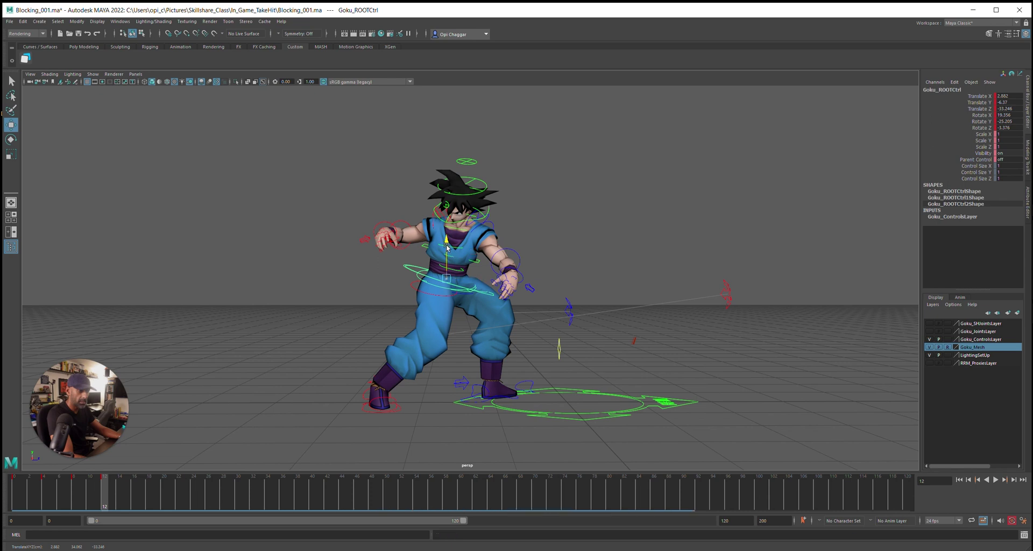
drag(447, 248, 427, 215)
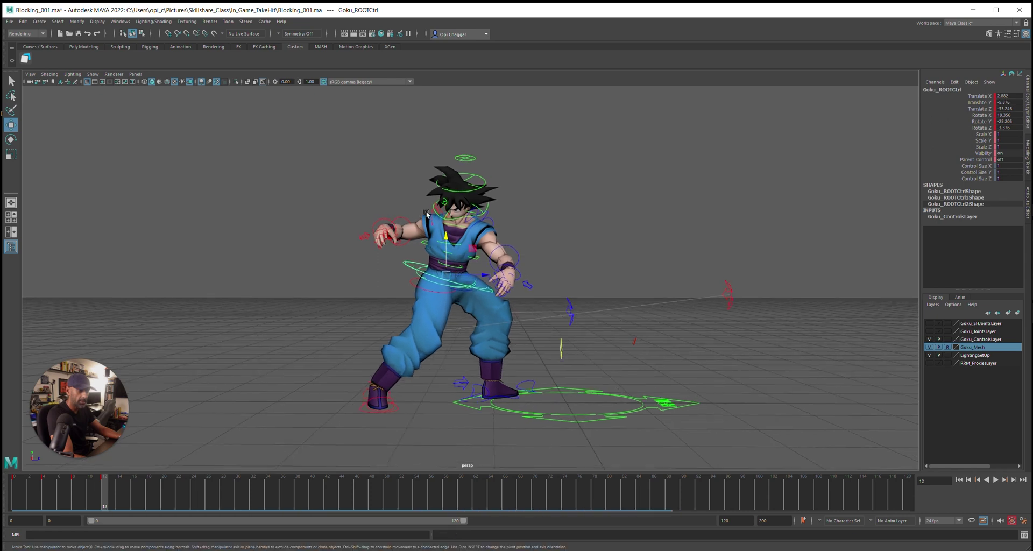
Select the right shoulder FK control to adjust the right arm
click(432, 218)
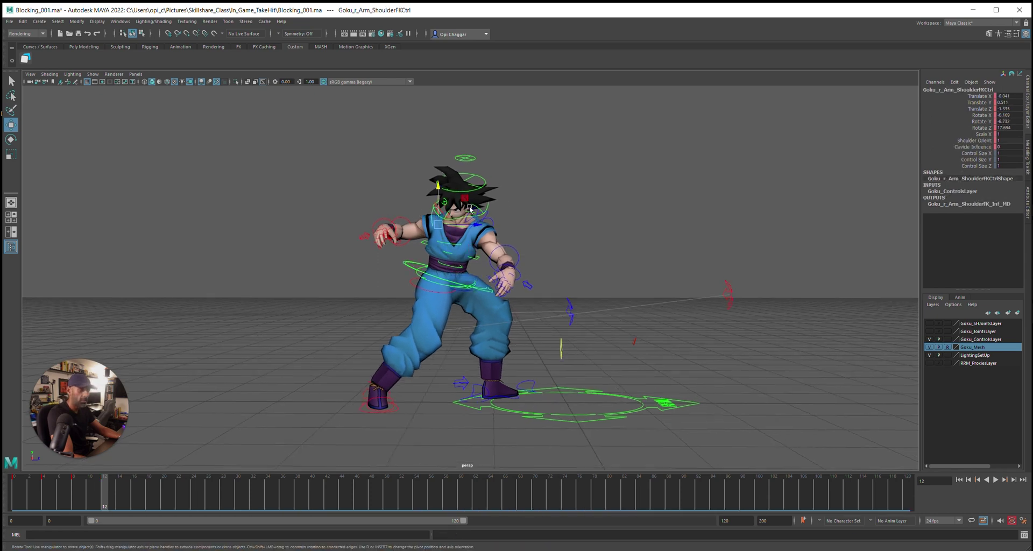